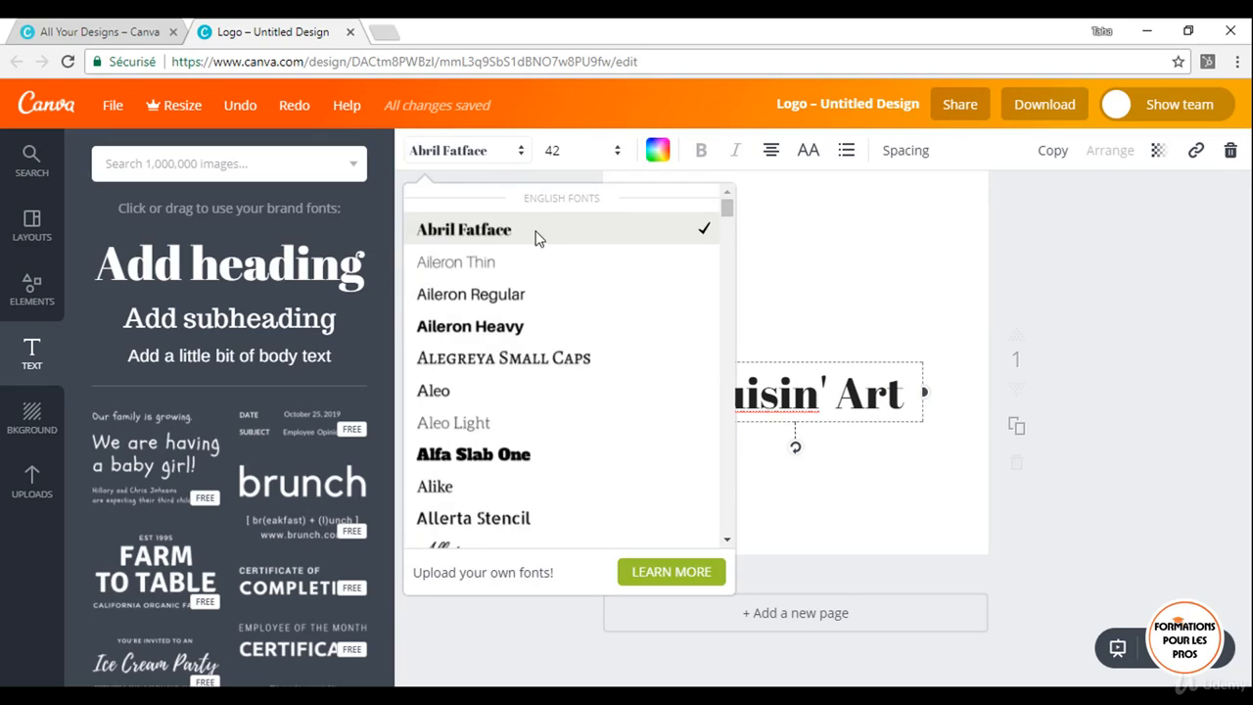
Set the font of the "Kuisin' Art" heading to Amaranth
scroll(555, 370, "down", 2)
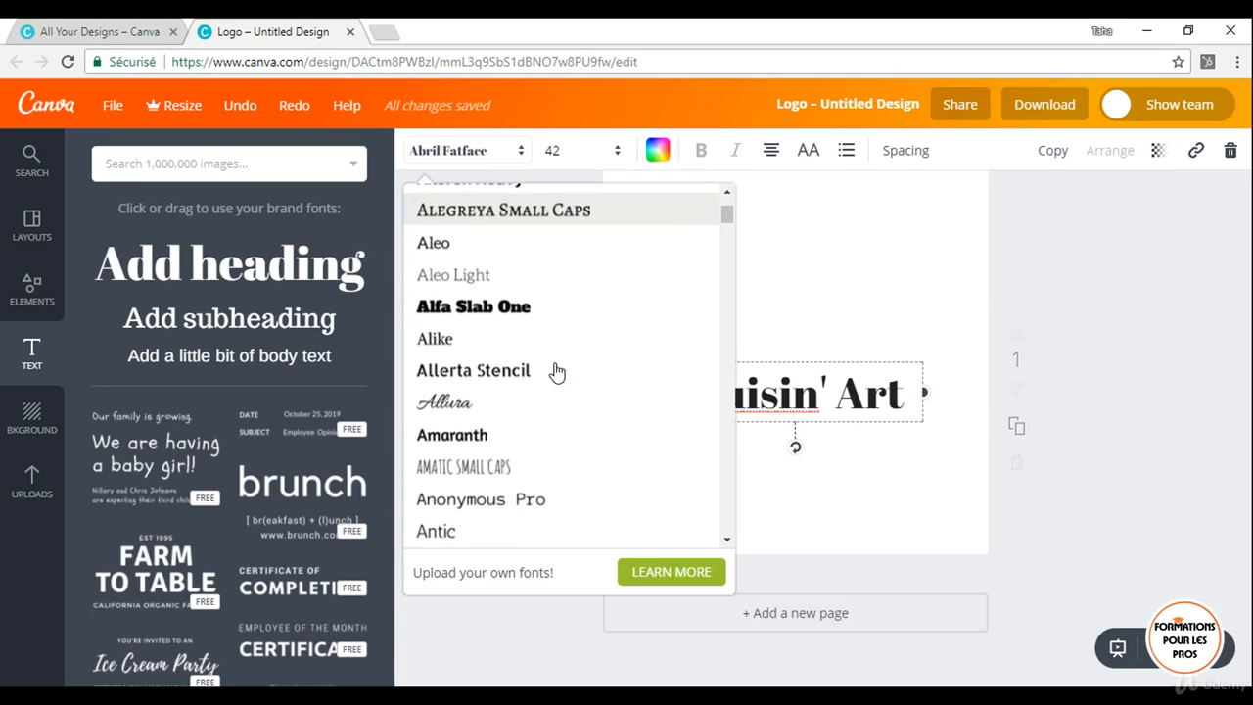
scroll(555, 370, "down", 3)
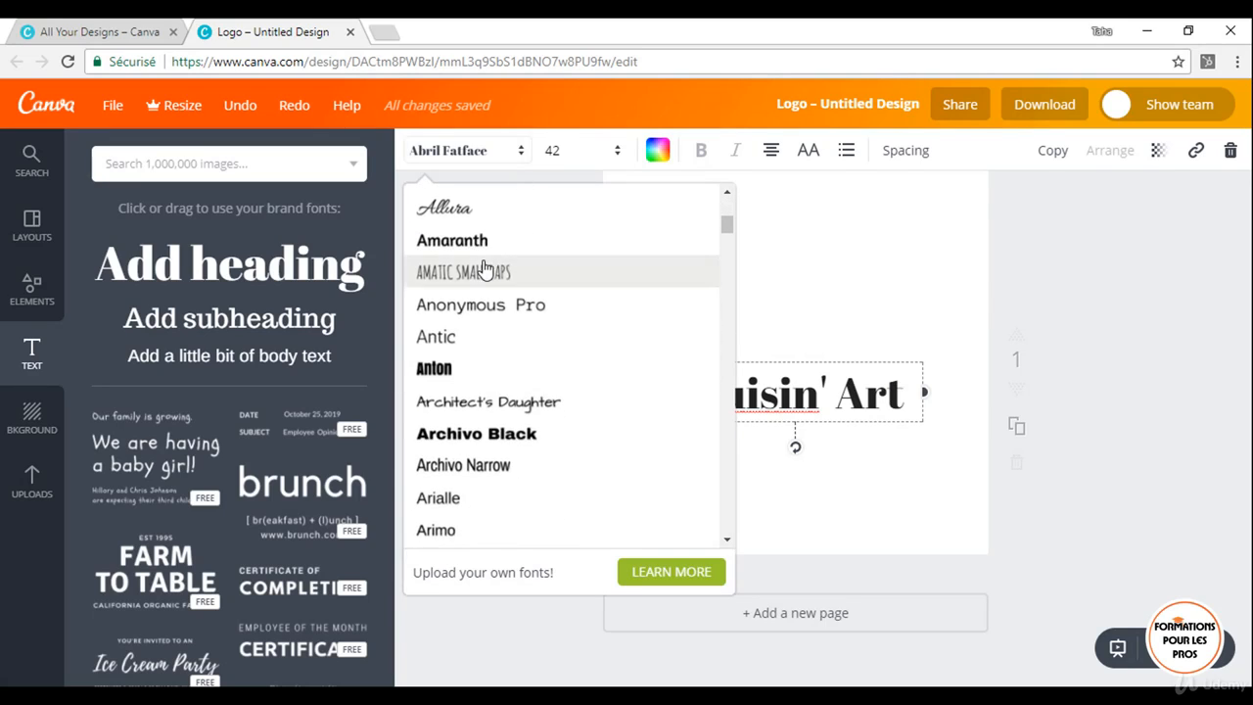
left_click(451, 240)
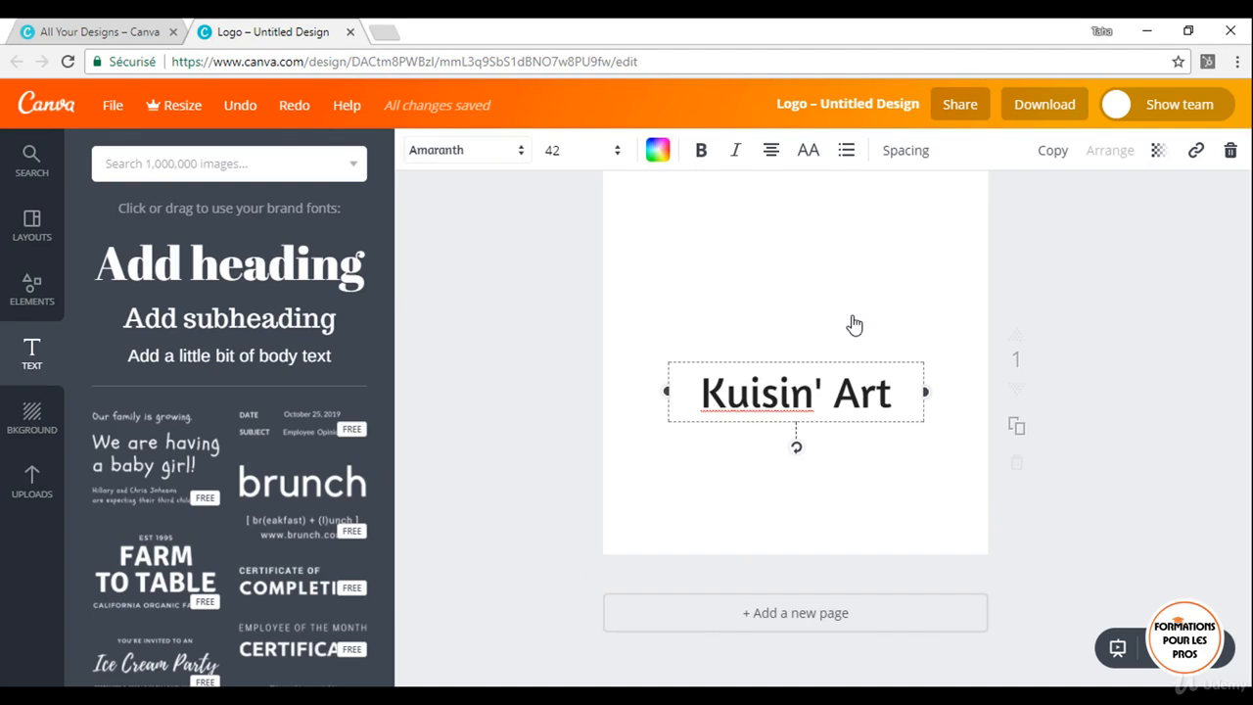
Enlarge the "Kuisin' Art" heading to font size 80 and shift it up to around the middle of the page
left_click(553, 149)
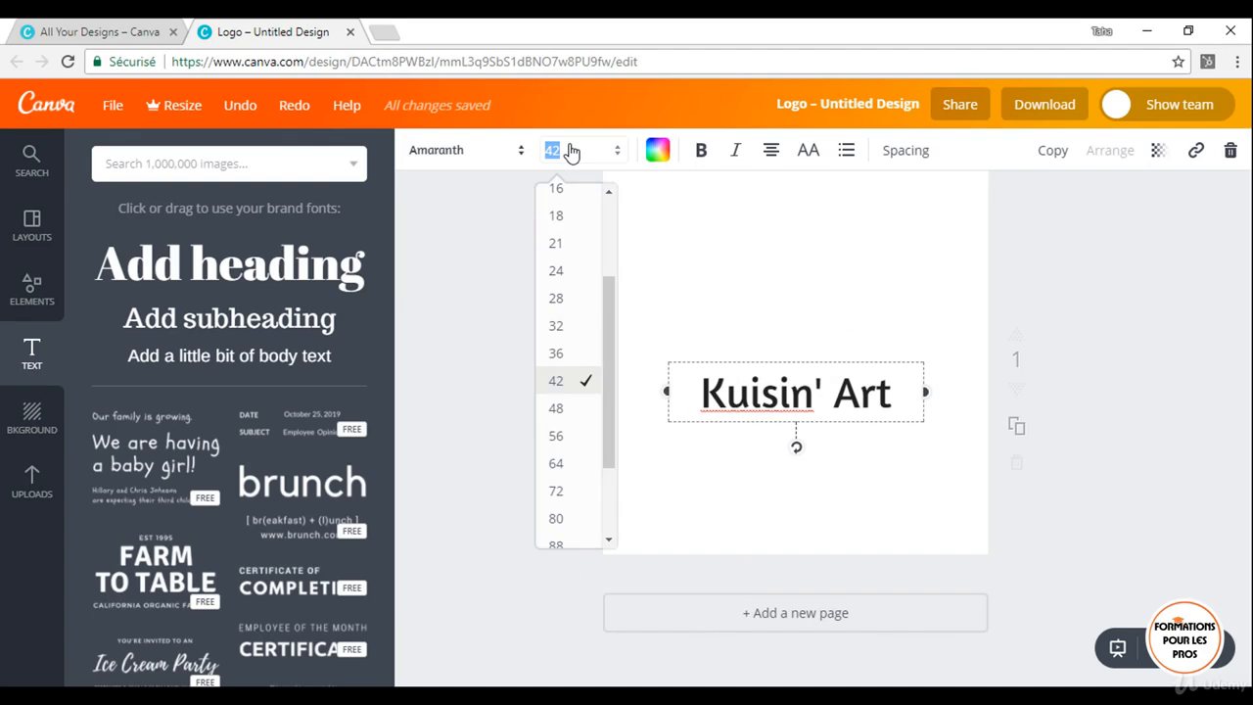
left_click(575, 466)
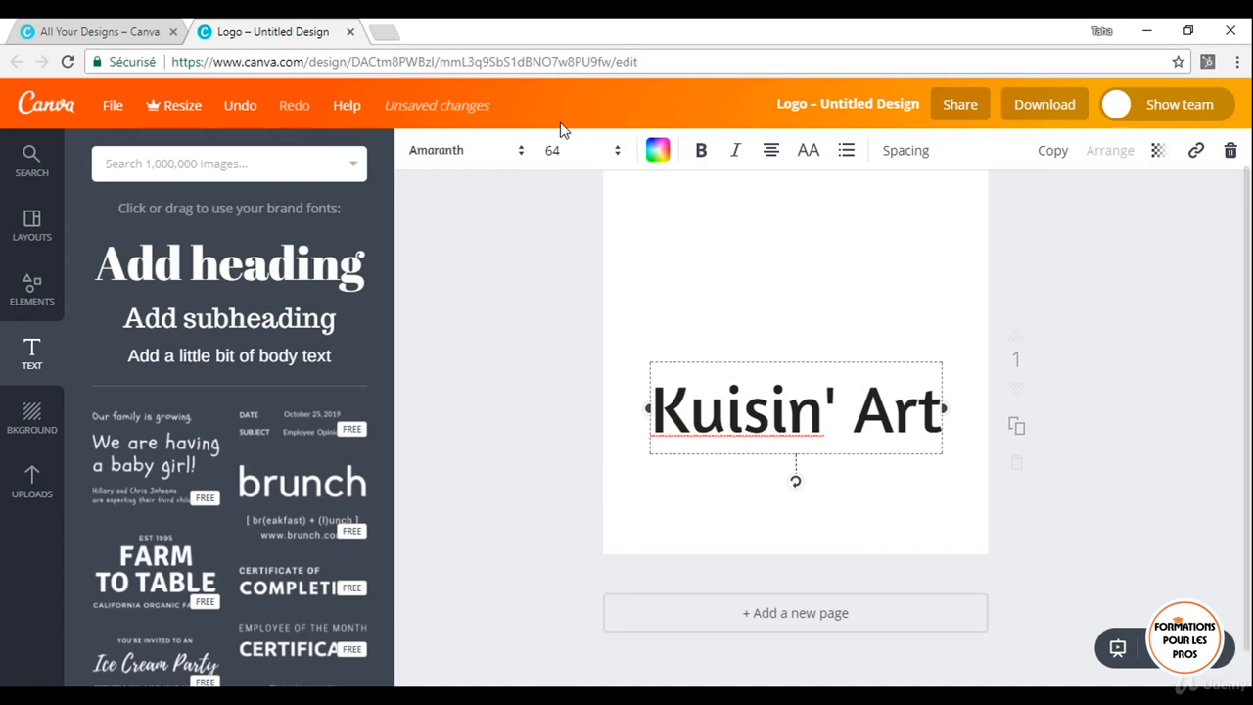
left_click(570, 152)
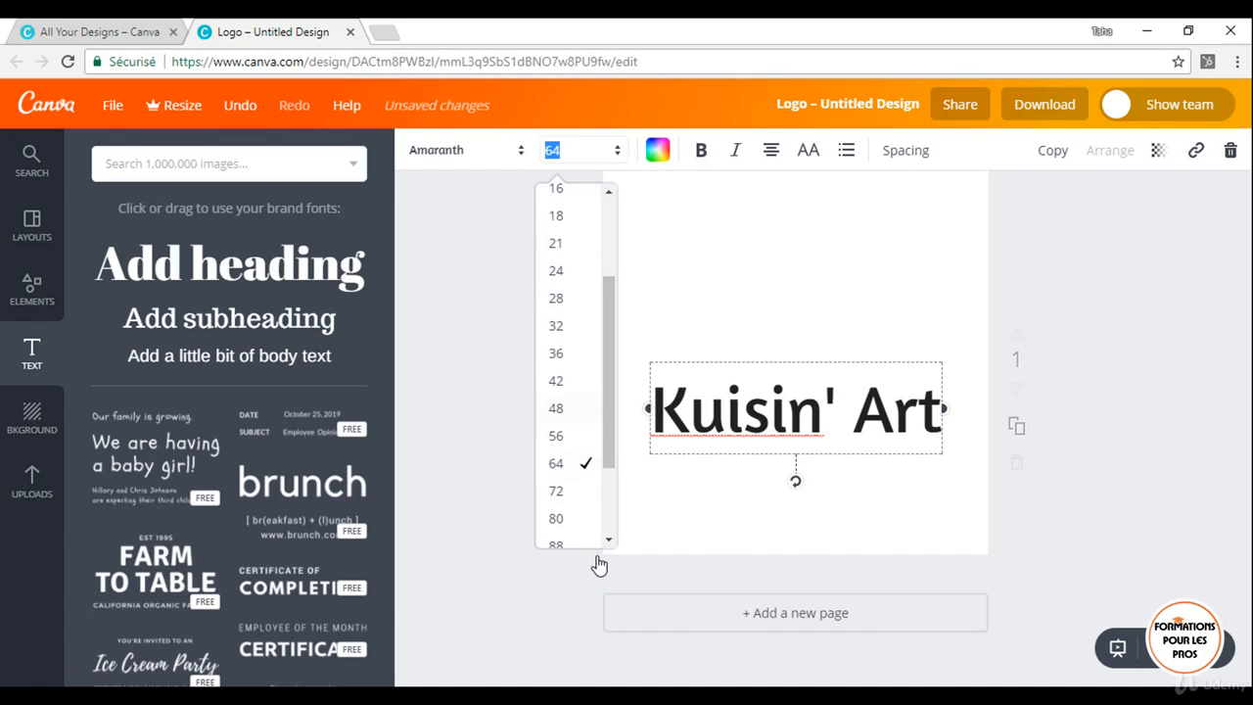
left_click(573, 491)
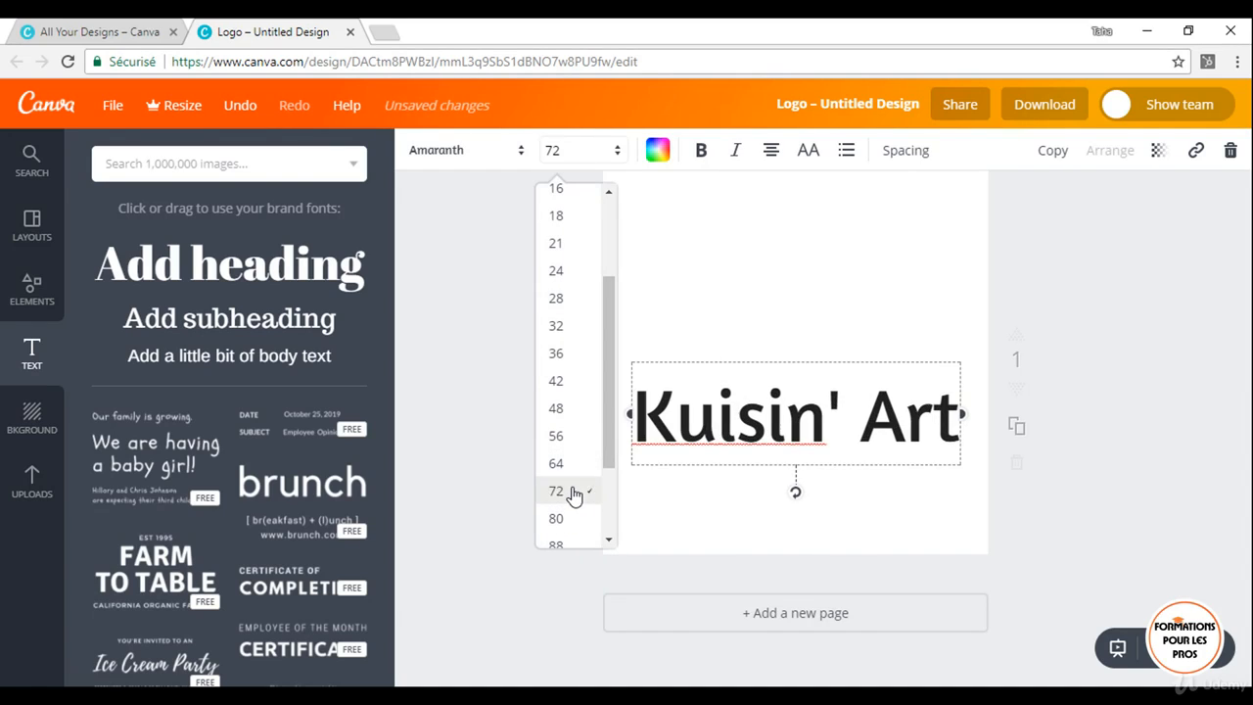
left_click(567, 157)
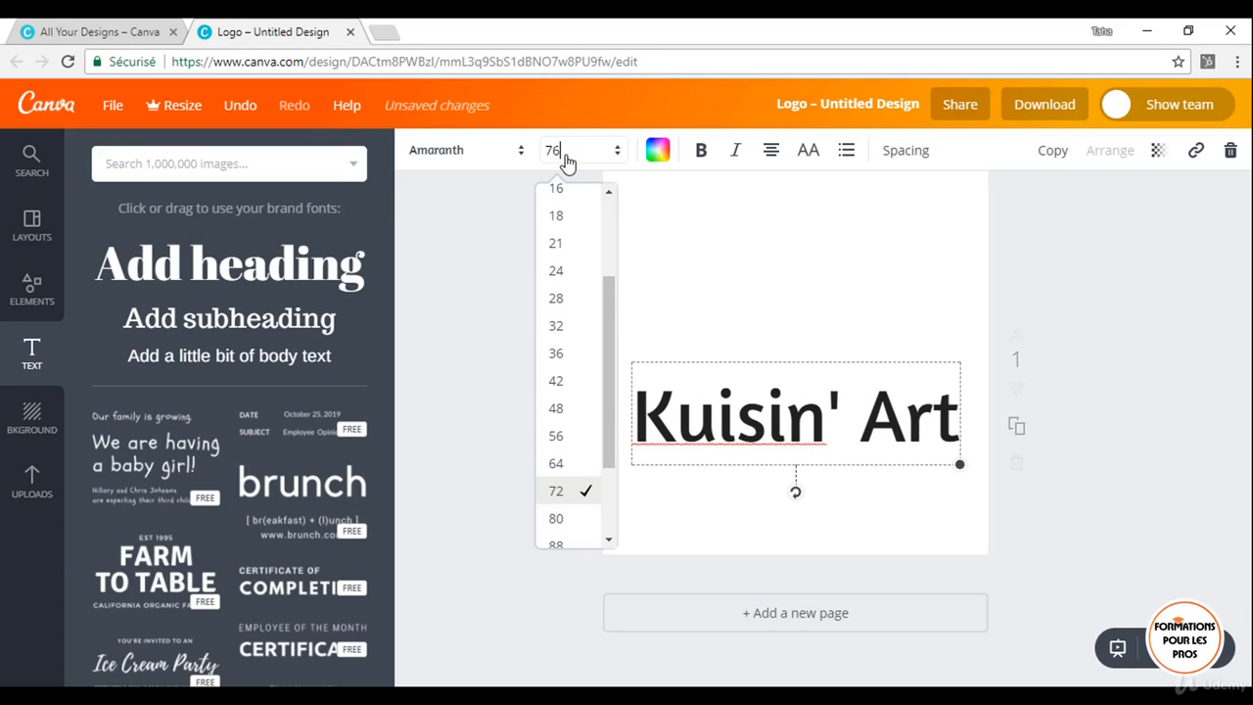
key("Return")
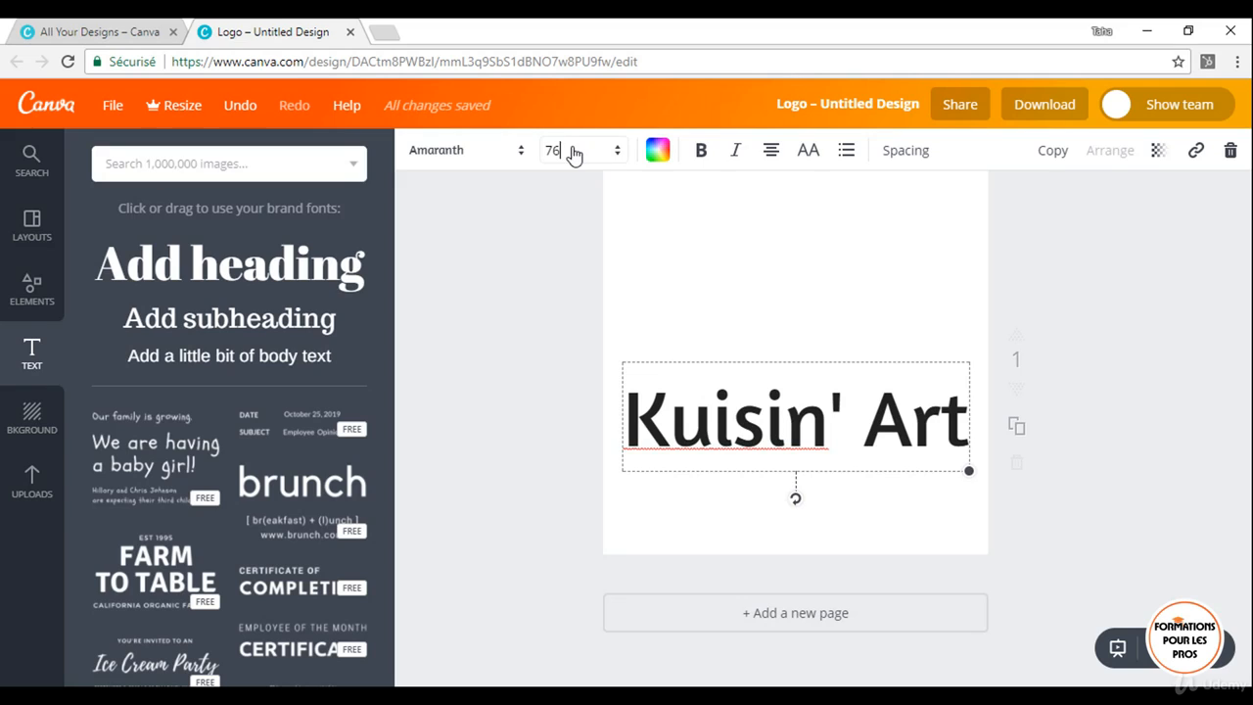
left_click(573, 154)
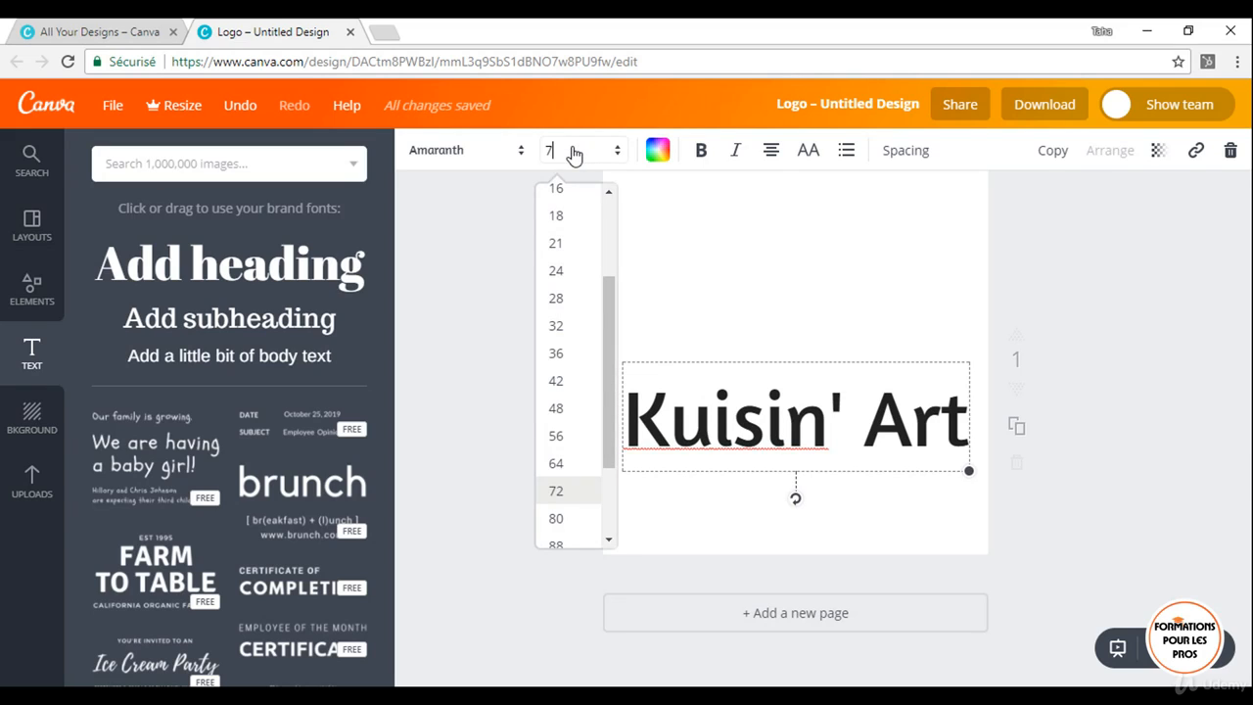
left_click(453, 375)
Add a subheading reading "Cook'n Fun" and place it just below the start of the "Kuisin' Art" heading
left_click(278, 328)
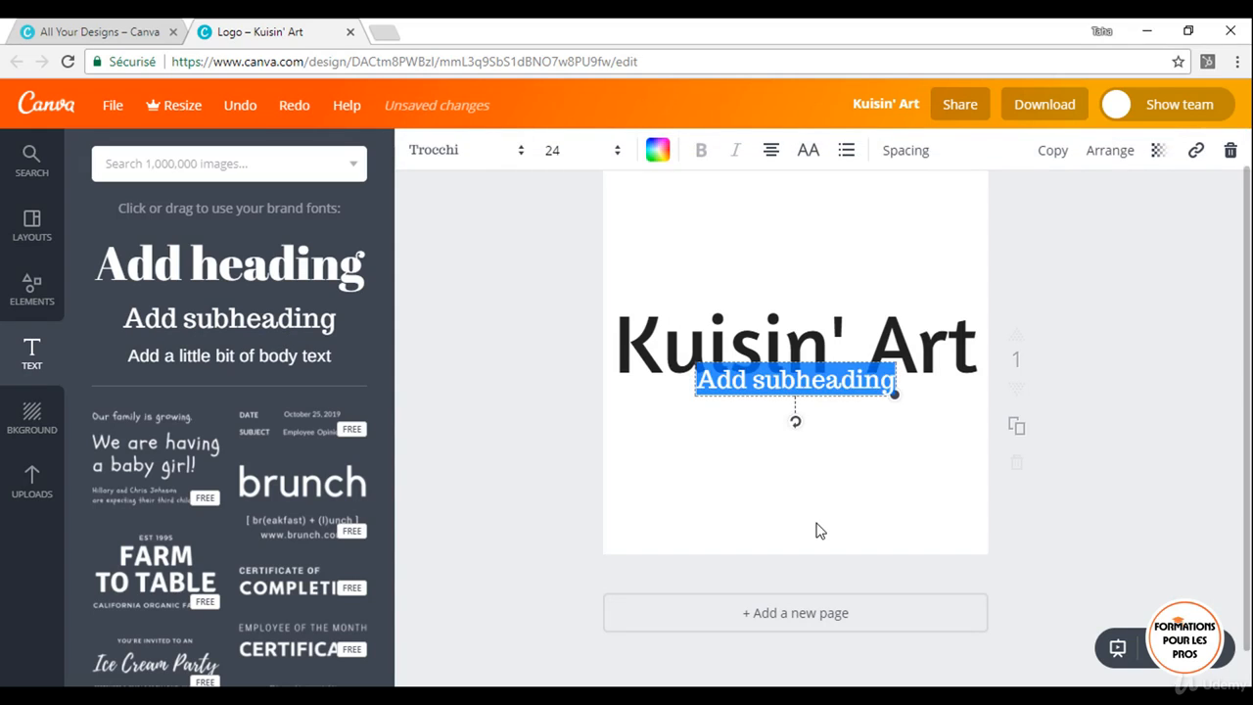
type("Cook")
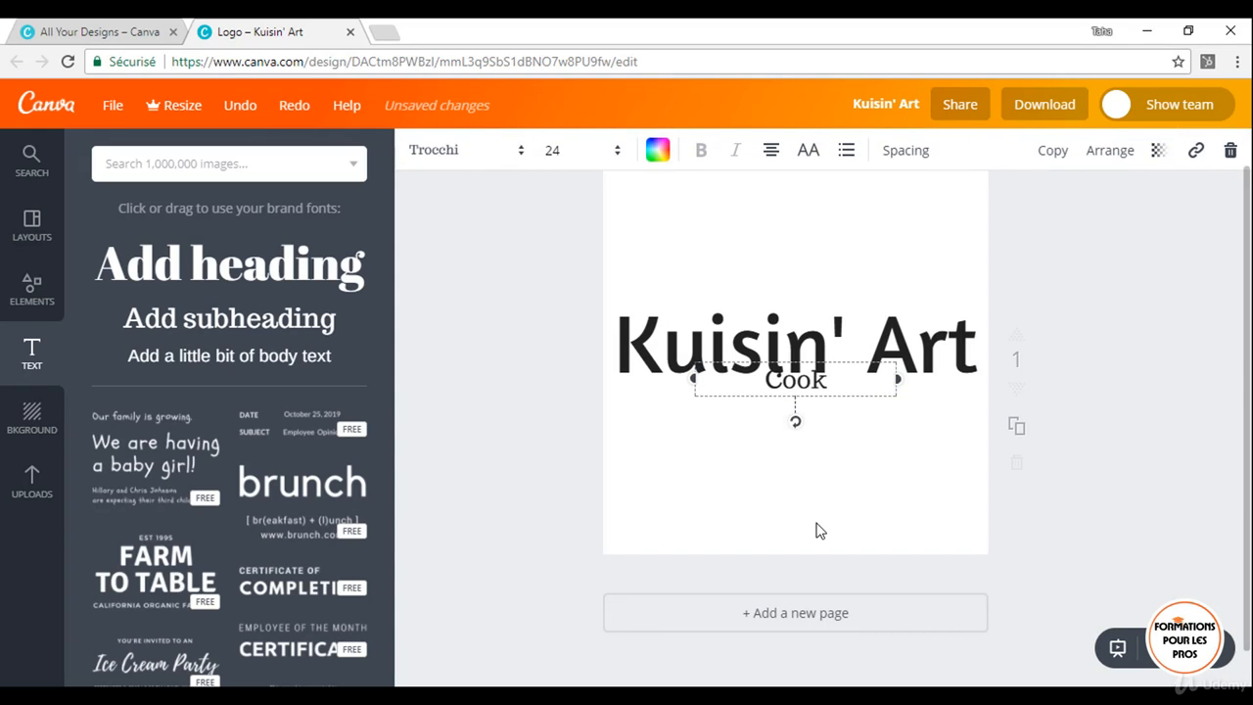
type(" n'")
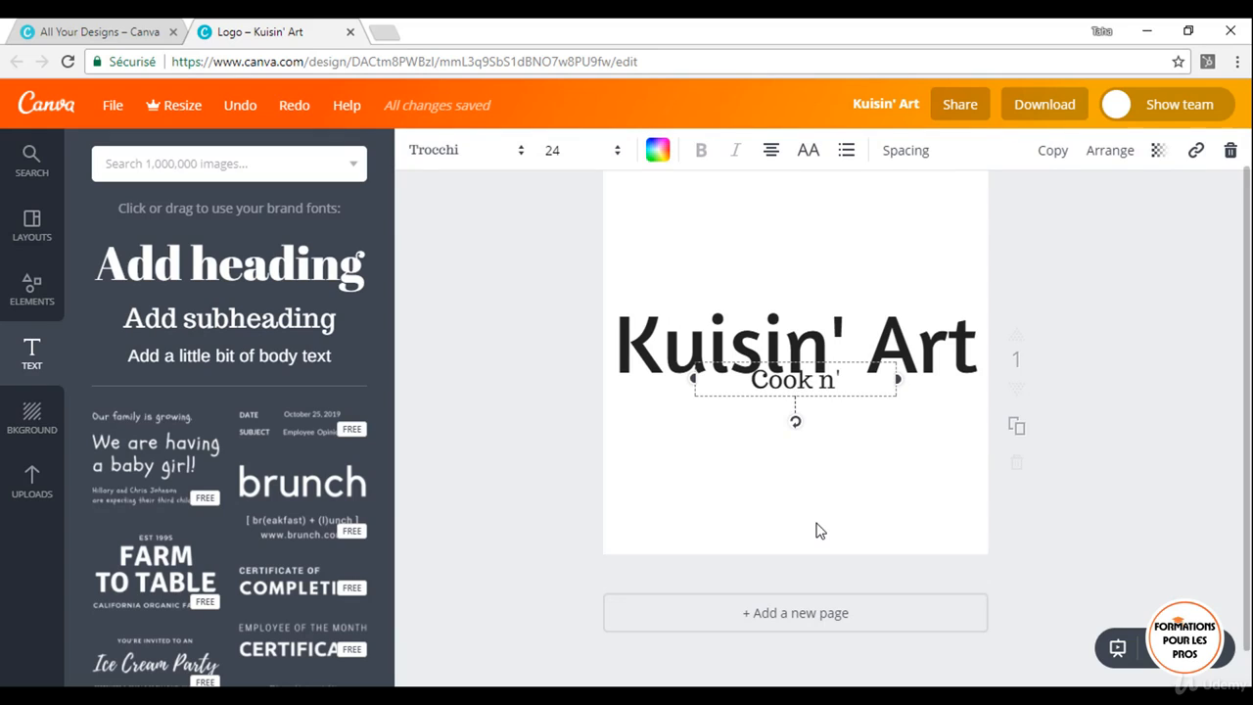
key("BackSpace")
key("BackSpace")
key("BackSpace")
type("n")
key("BackSpace")
key("BackSpace")
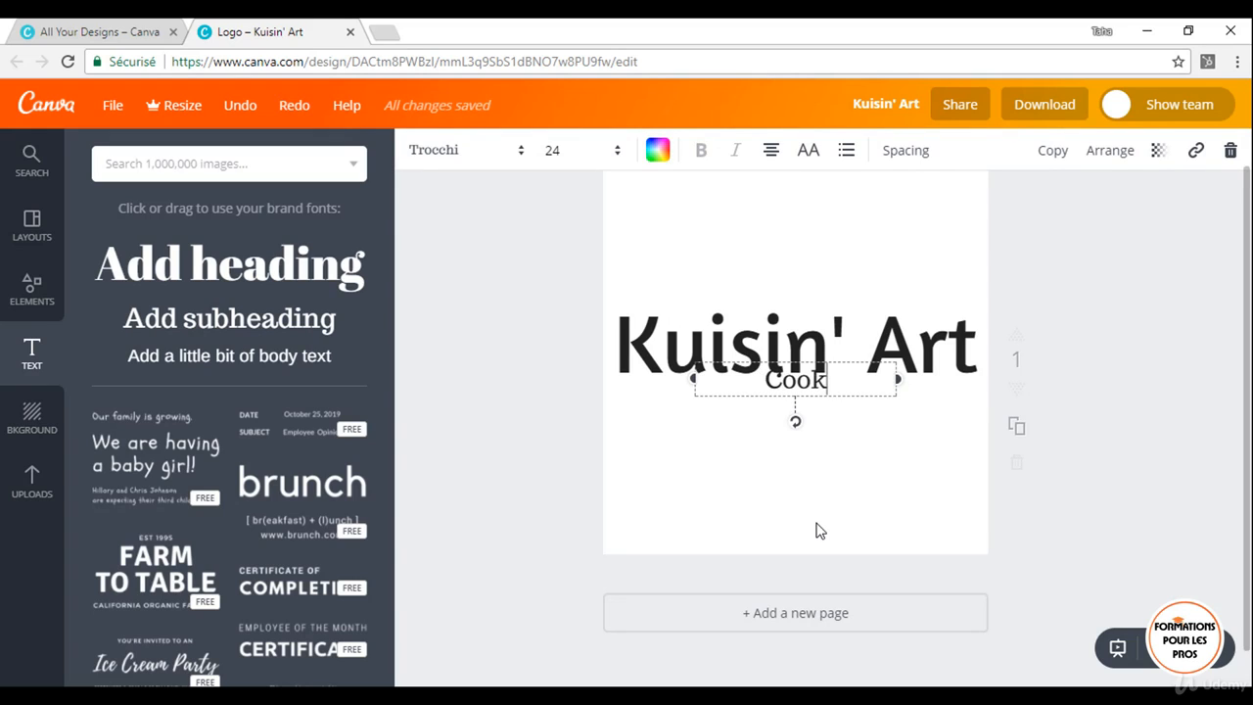
type("n' Fun")
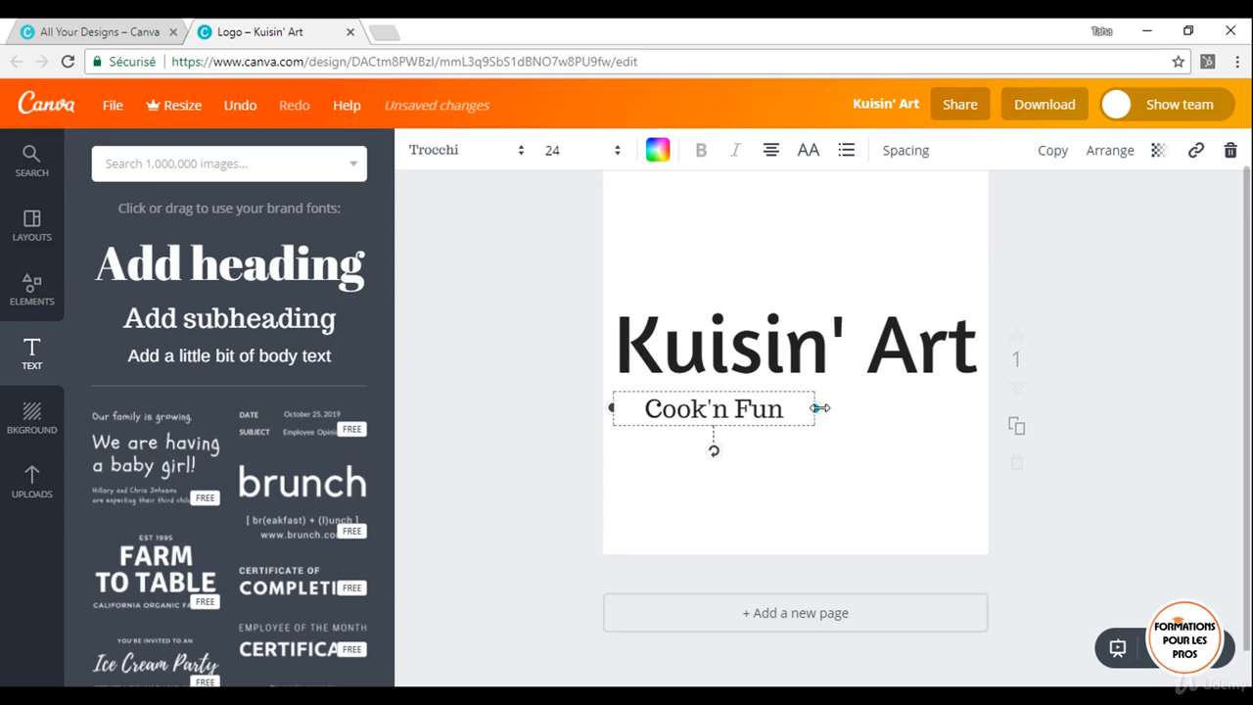
Narrow the "Cook'n Fun" text box to fit its text and set its font to Amaranth
left_click_drag(812, 408, 770, 408)
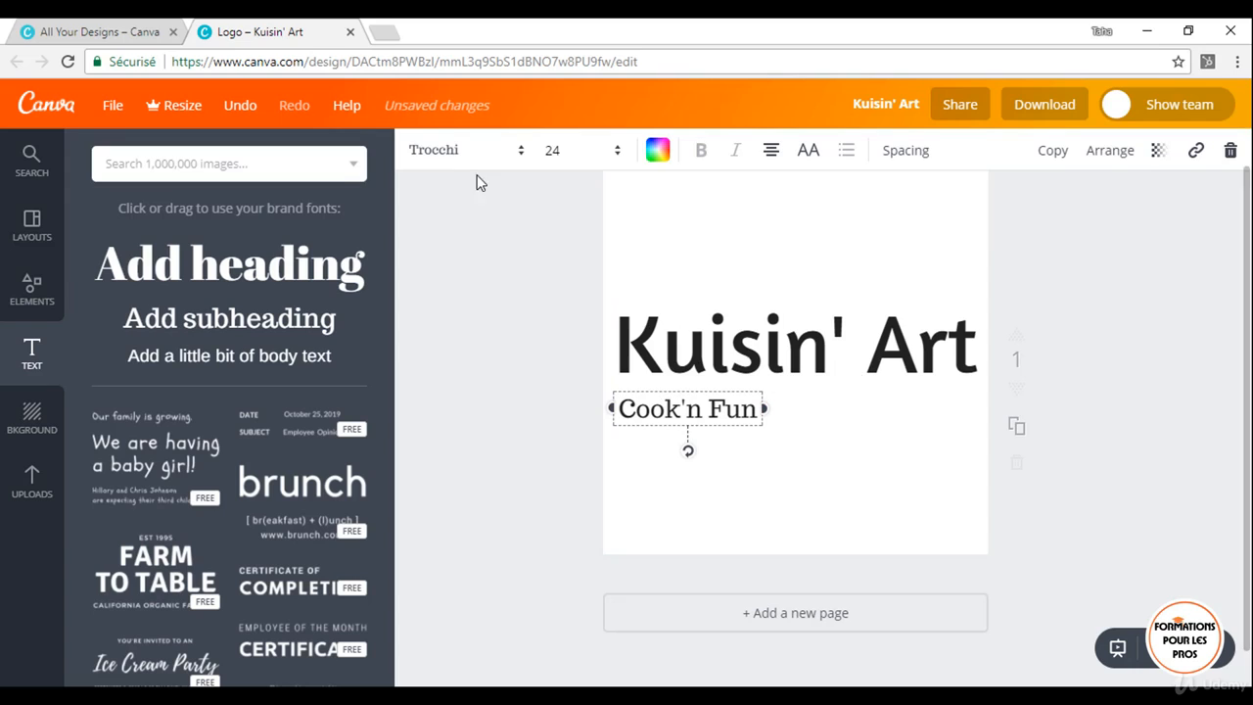
left_click(467, 150)
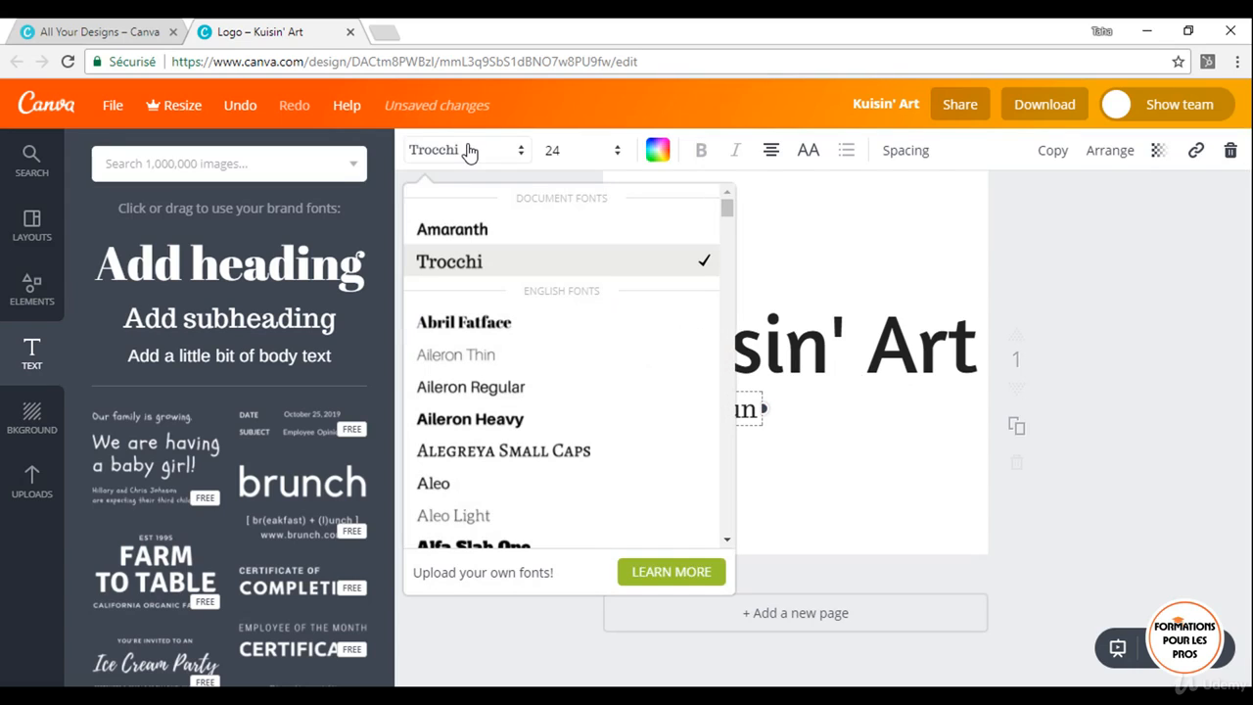
left_click(510, 232)
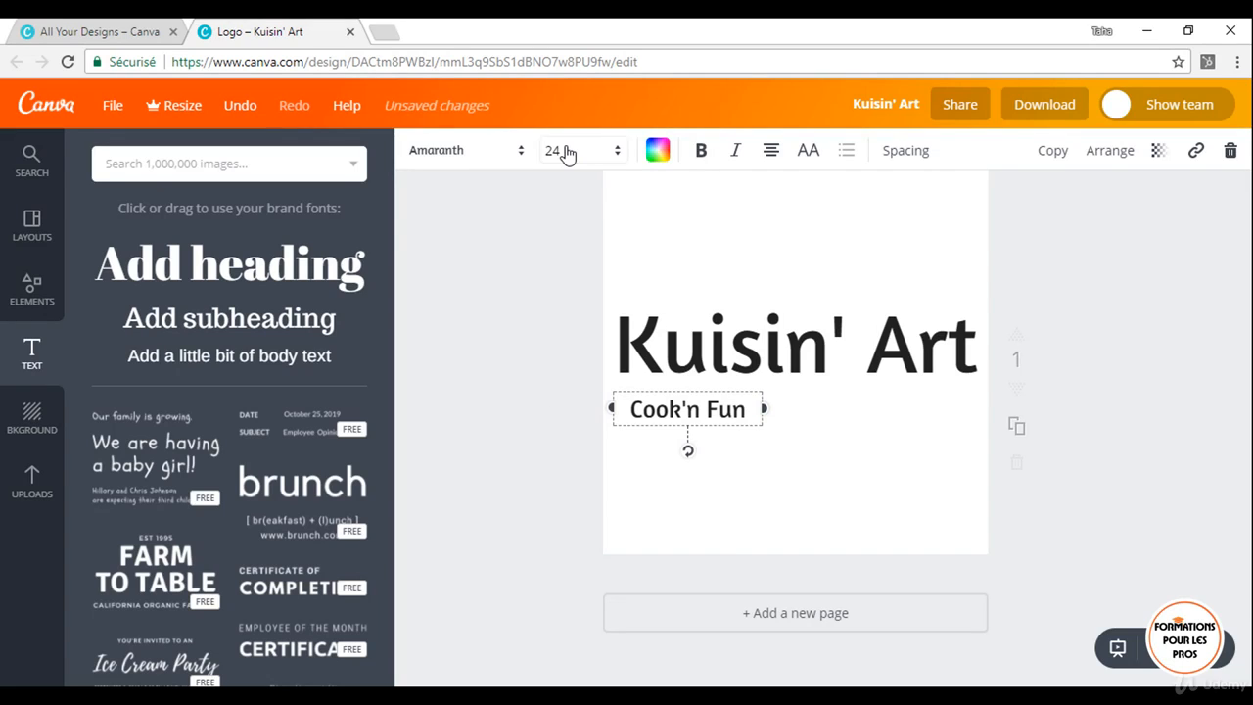
left_click(462, 259)
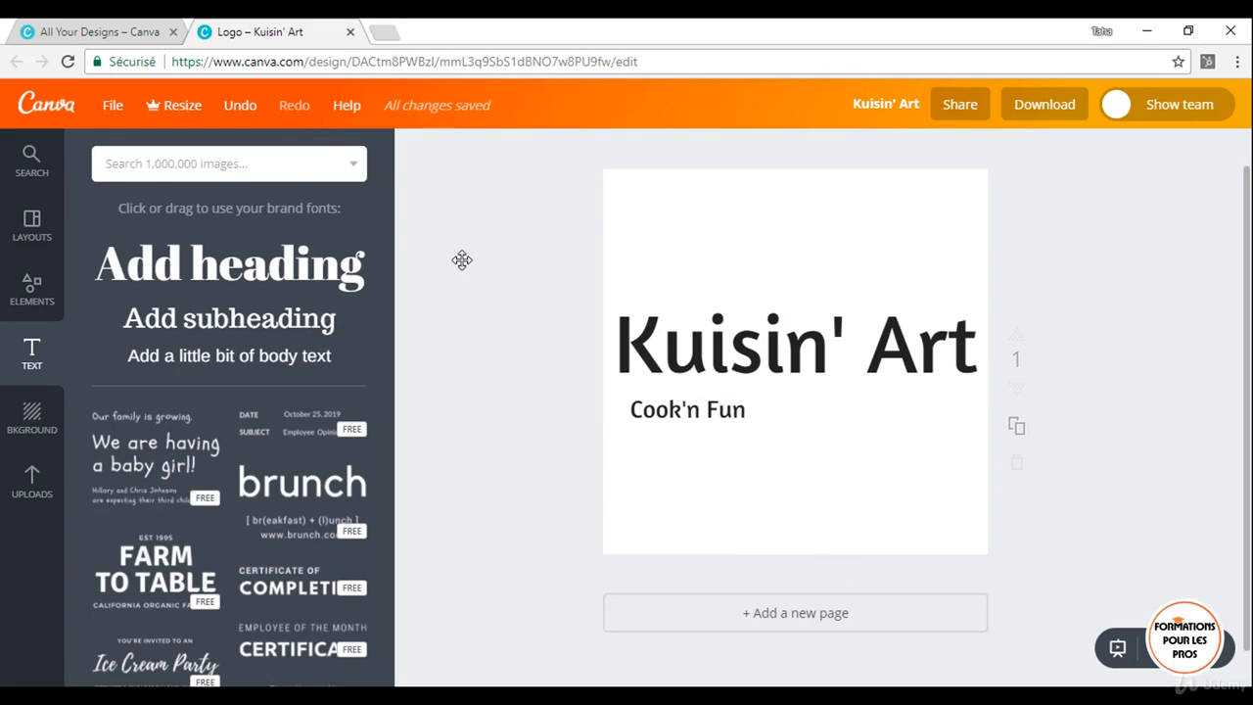
Set the page background to a custom golden yellow with colour code fcbd0f
left_click(31, 421)
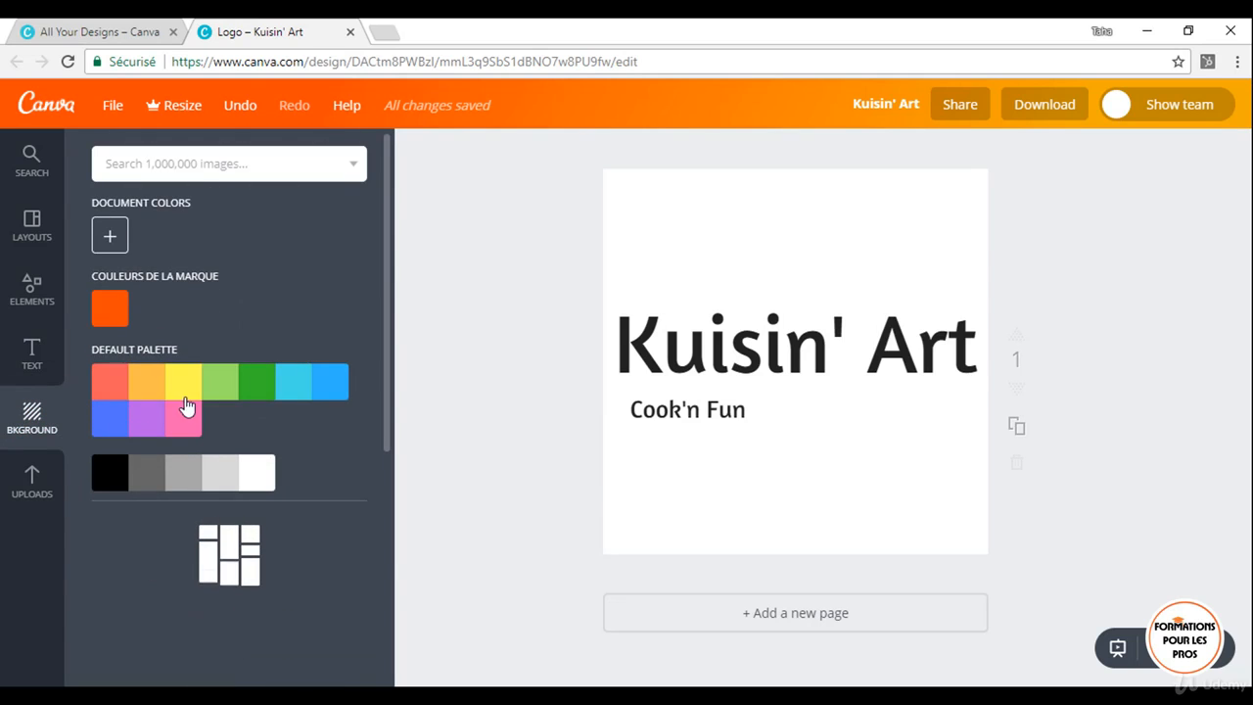
left_click(109, 241)
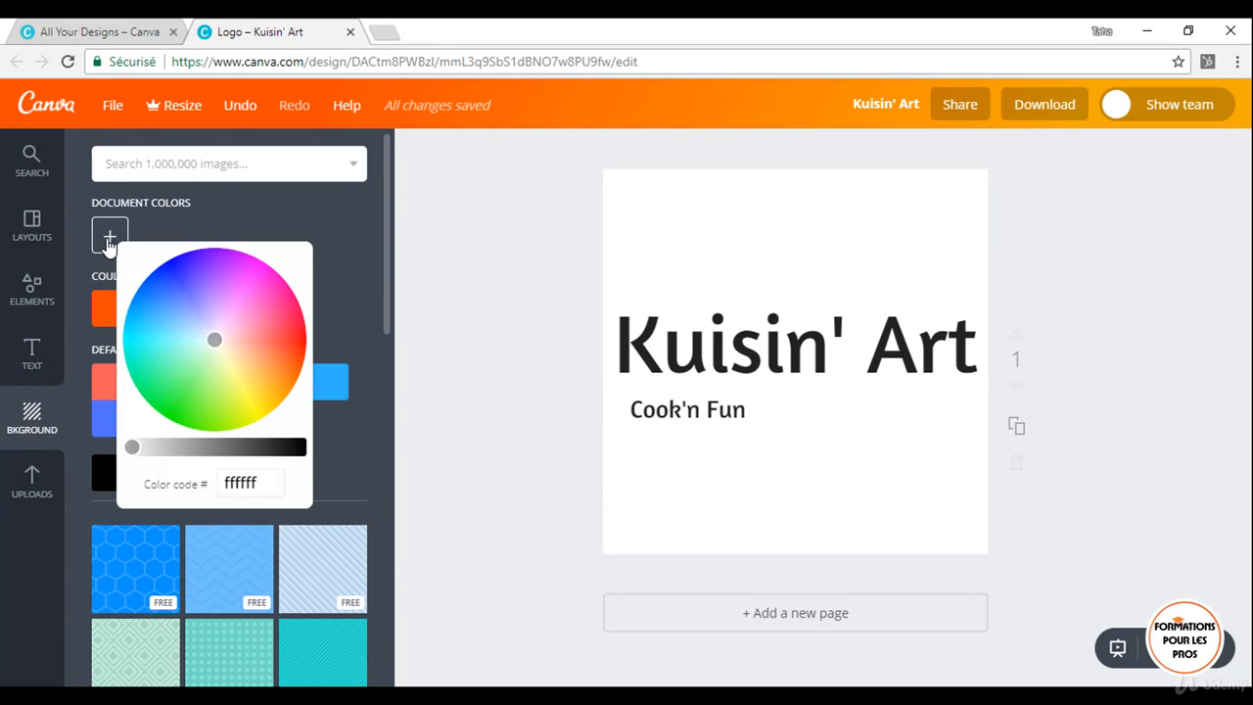
left_click(240, 480)
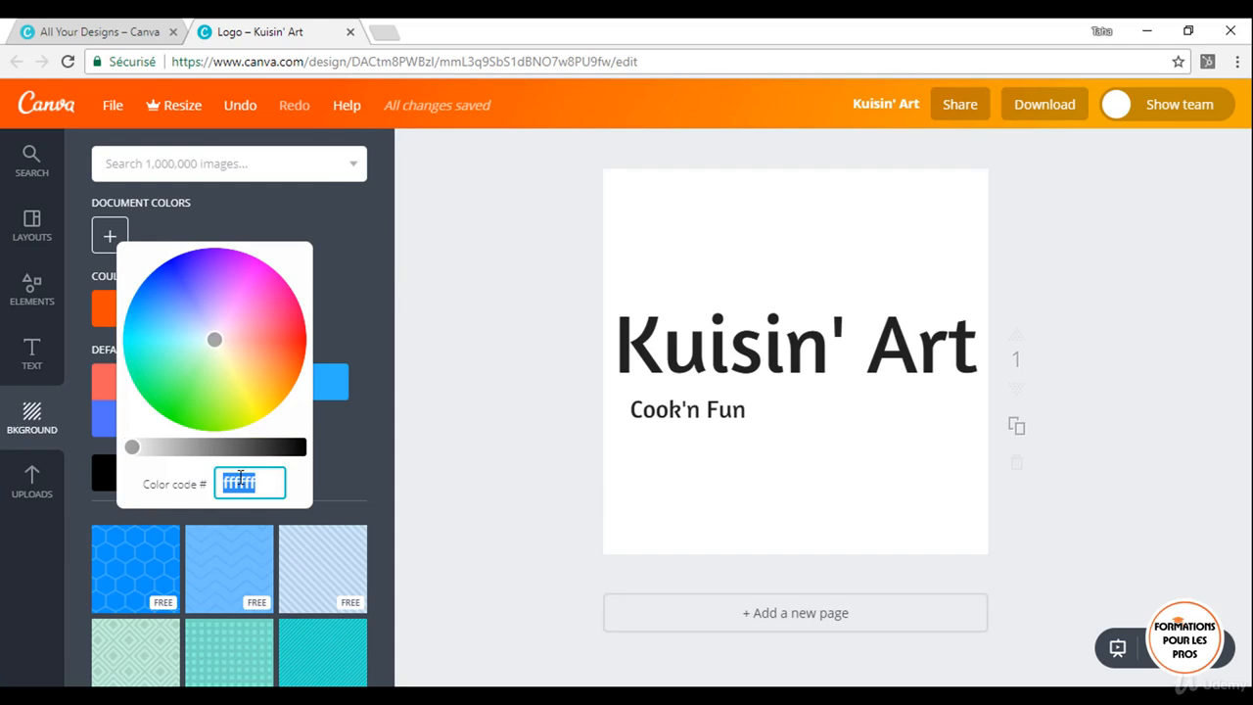
type("fcbd0f")
key("Return")
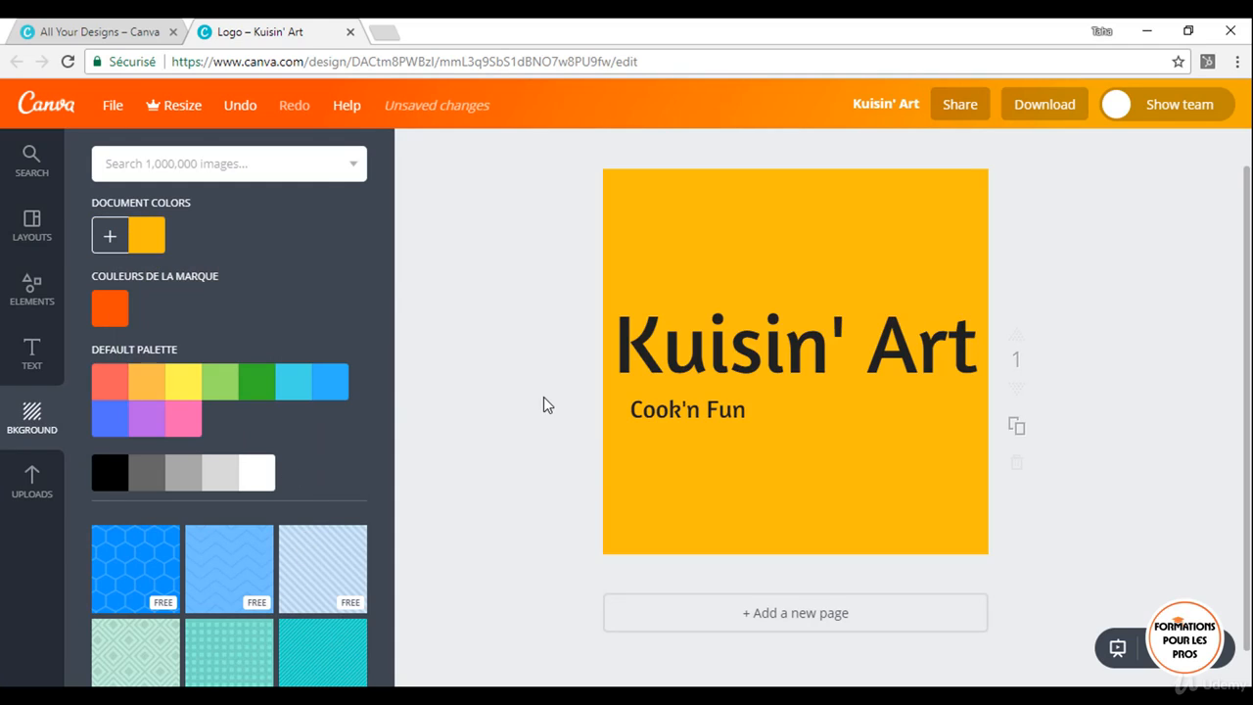
Colour only the word "Kuisin'" in the heading white, leaving out "Art"
left_click(723, 373)
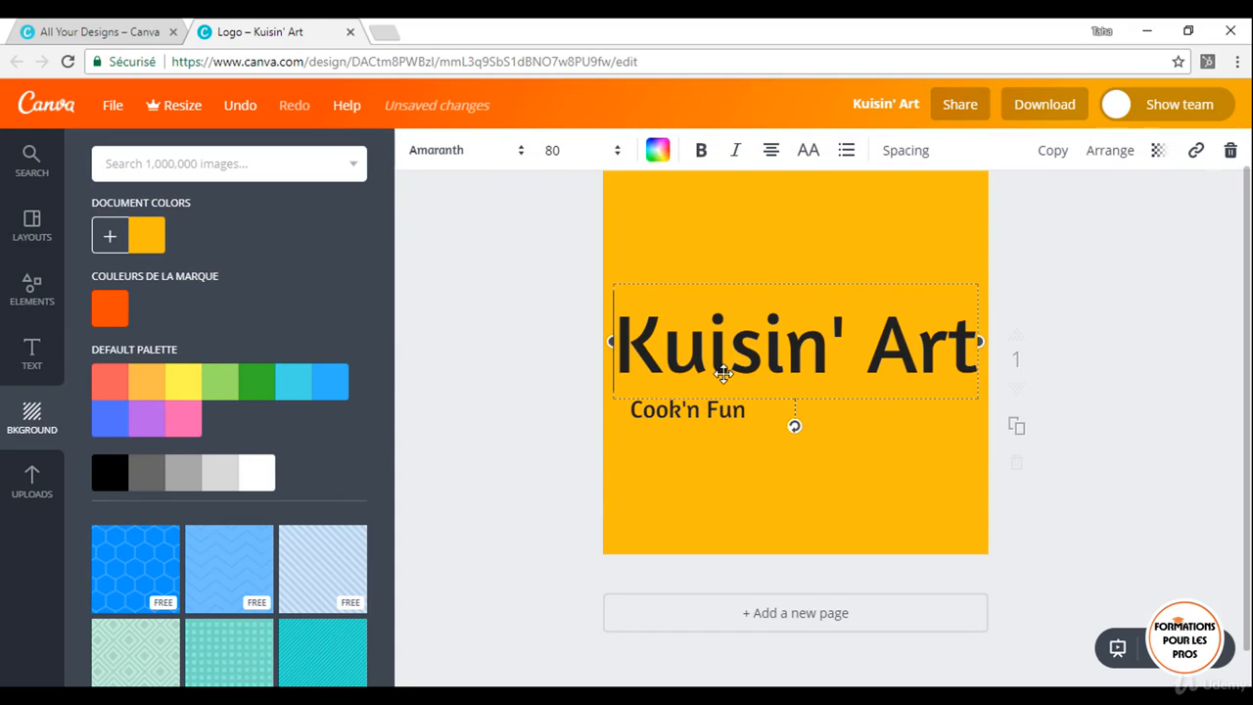
left_click_drag(834, 346, 626, 347)
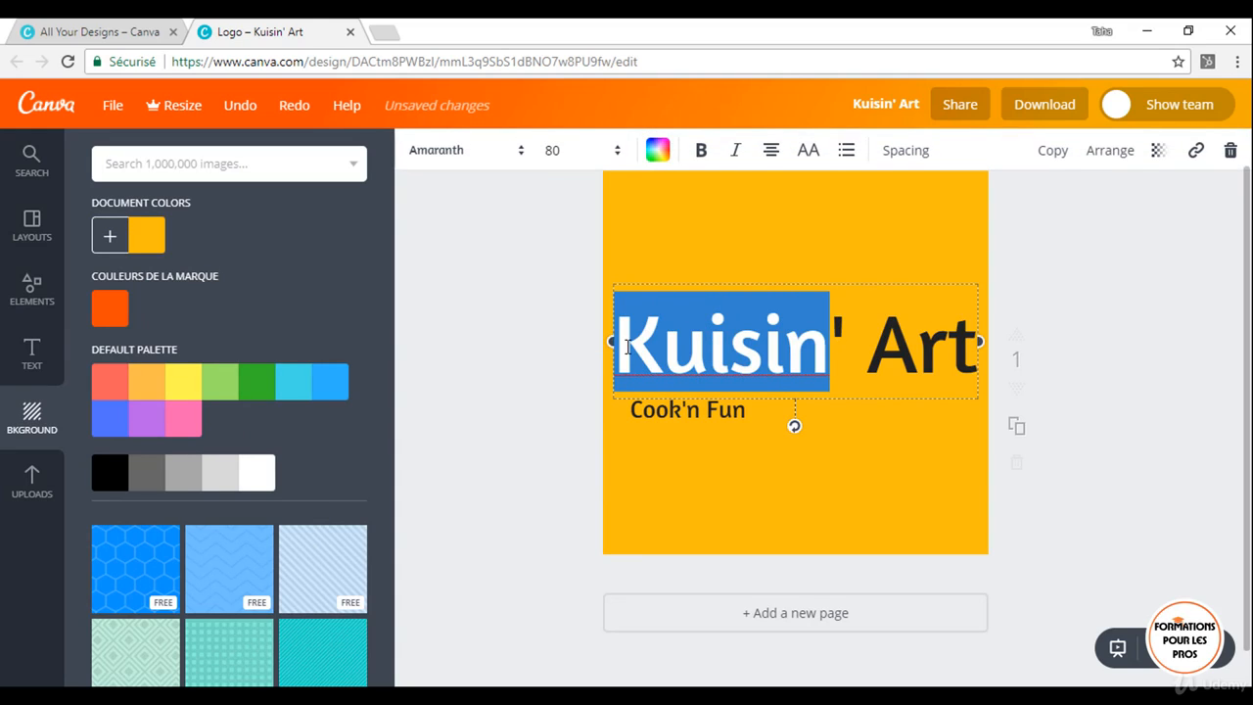
left_click(847, 326)
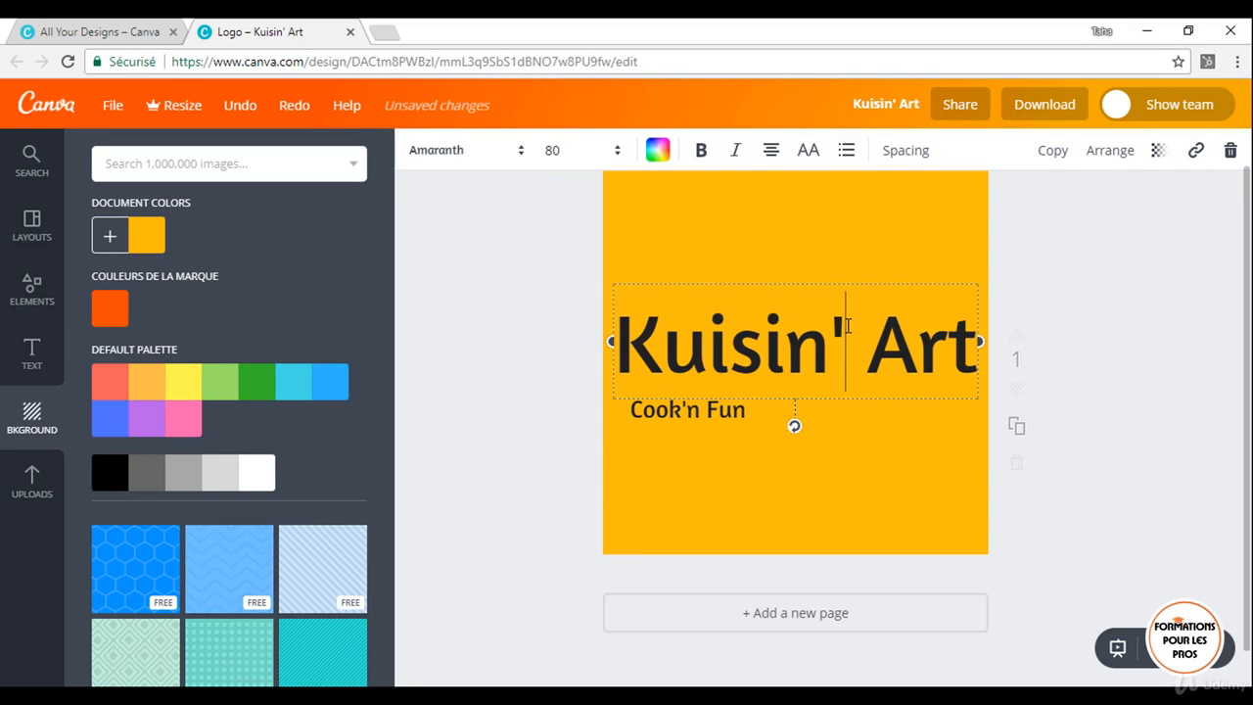
left_click_drag(867, 345, 599, 341)
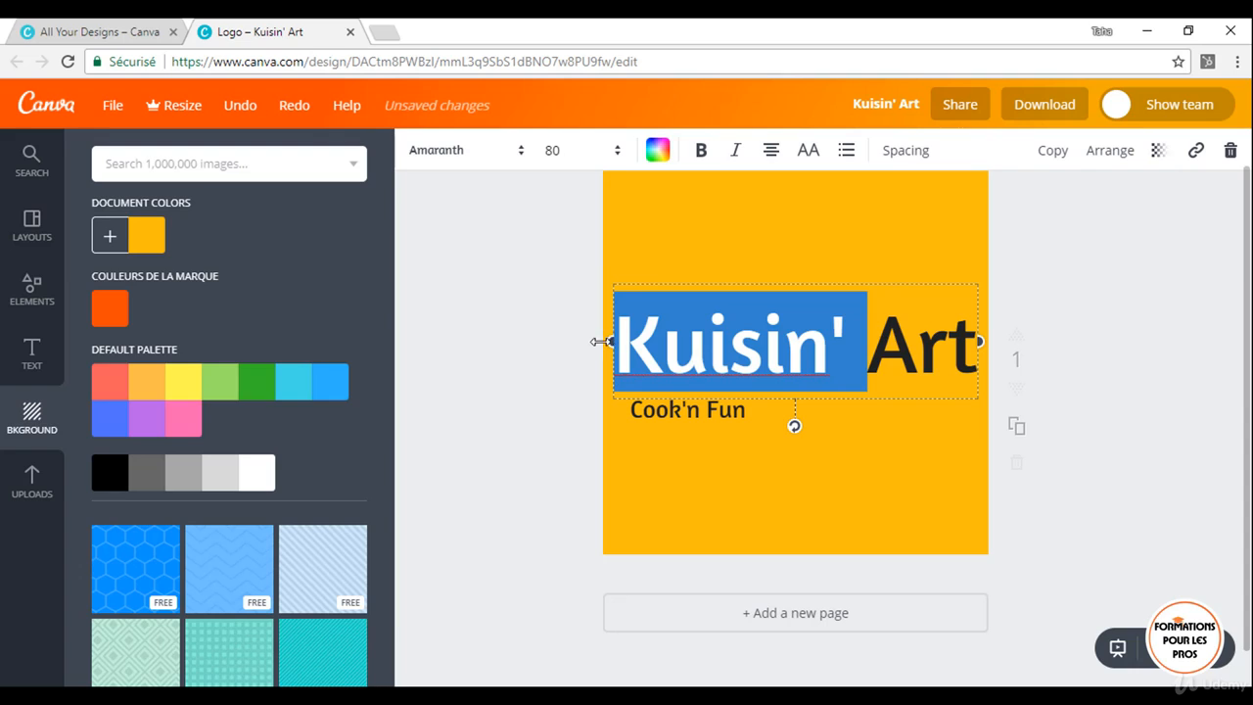
left_click(658, 151)
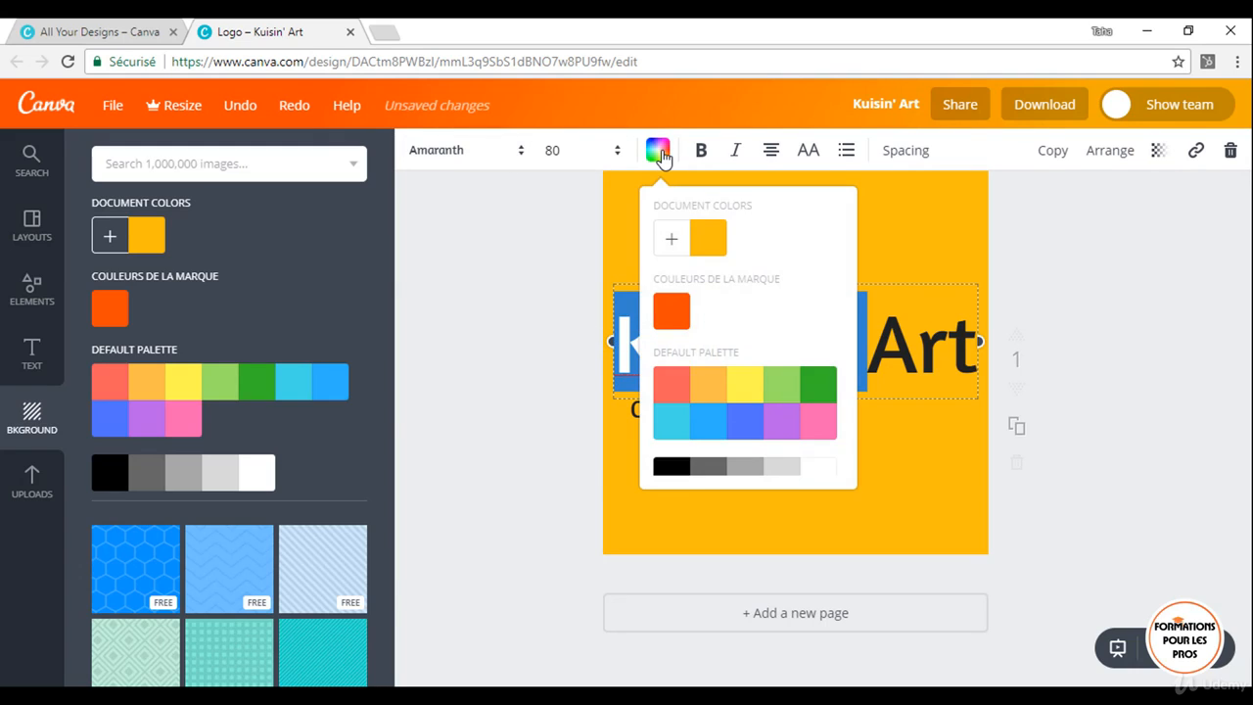
left_click(818, 480)
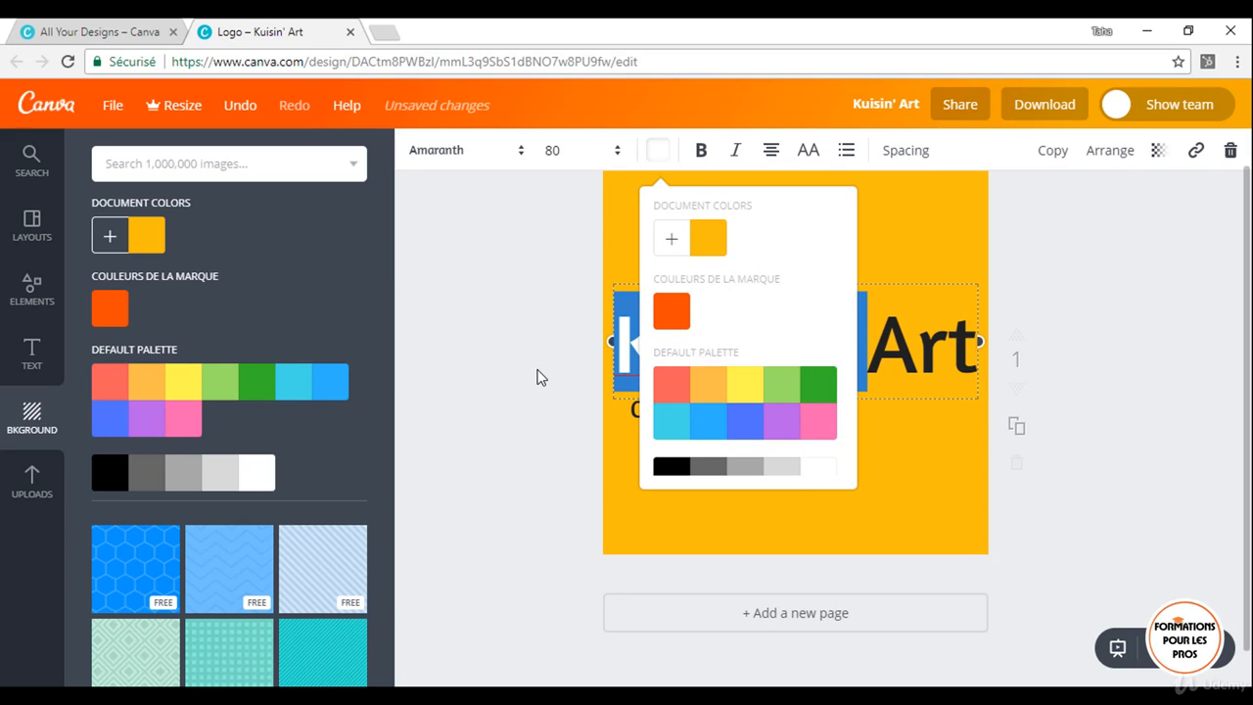
left_click(538, 377)
Colour the "Cook'n Fun" subheading white
left_click(688, 409)
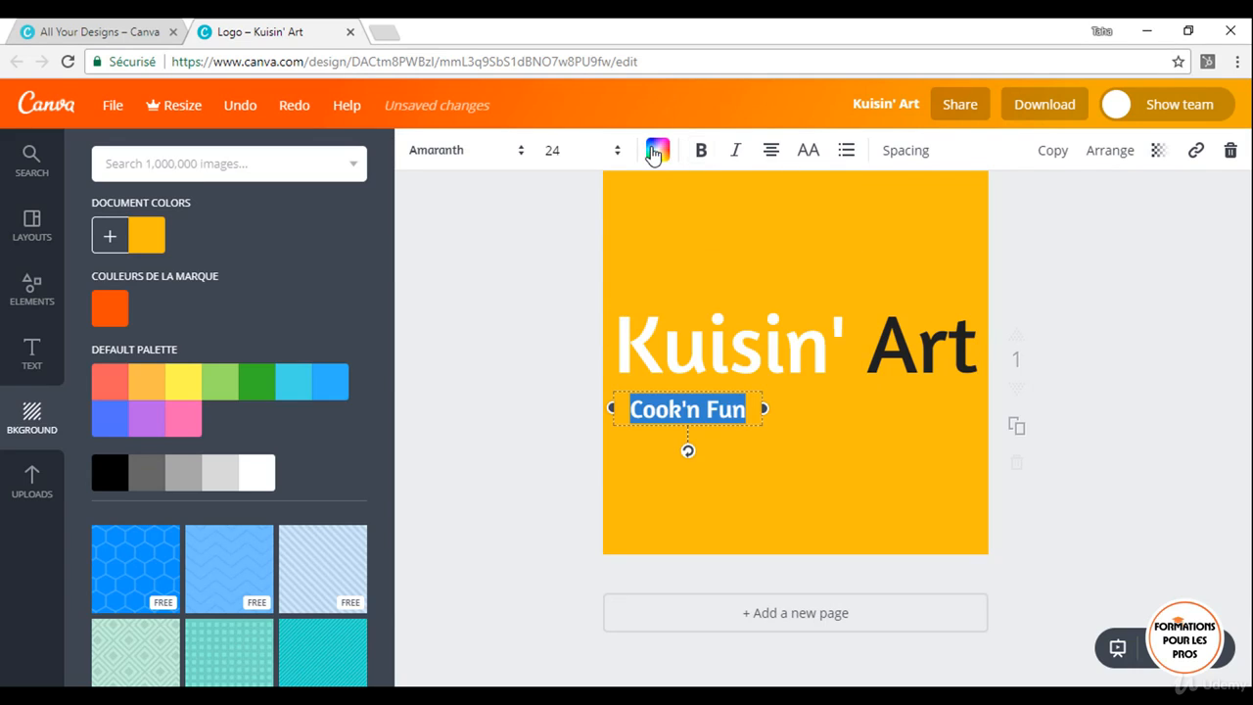
left_click(656, 152)
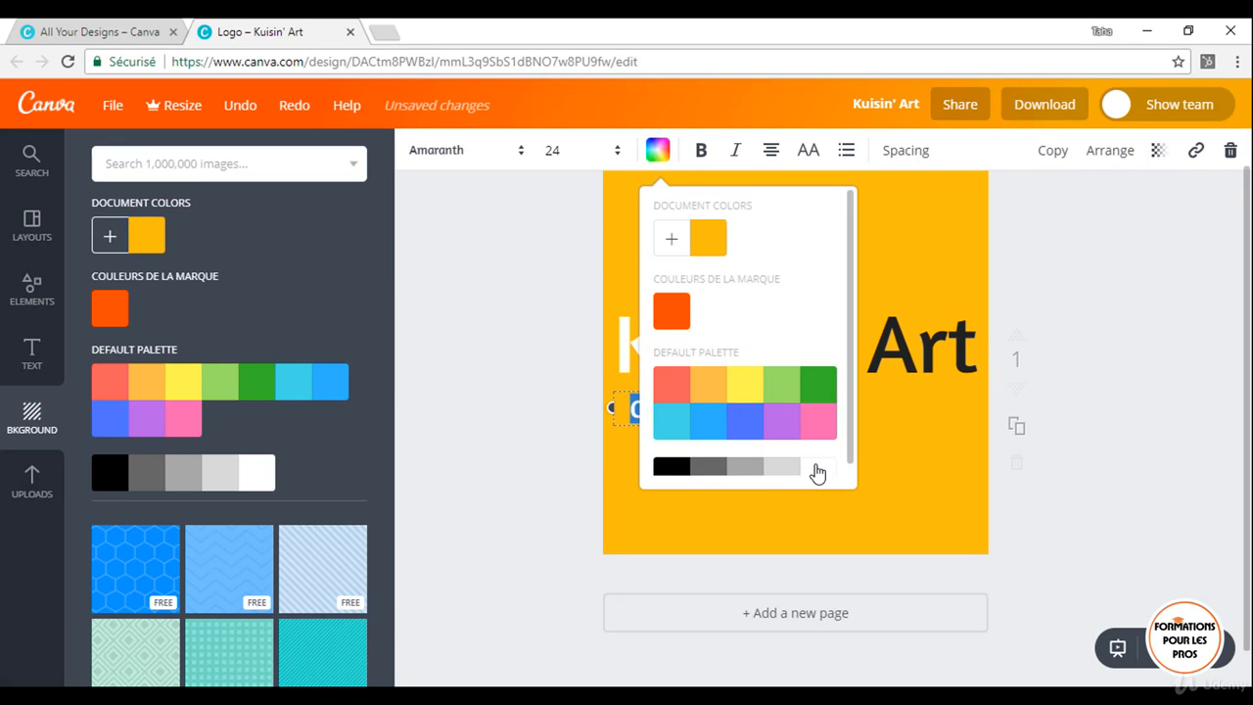
left_click(818, 469)
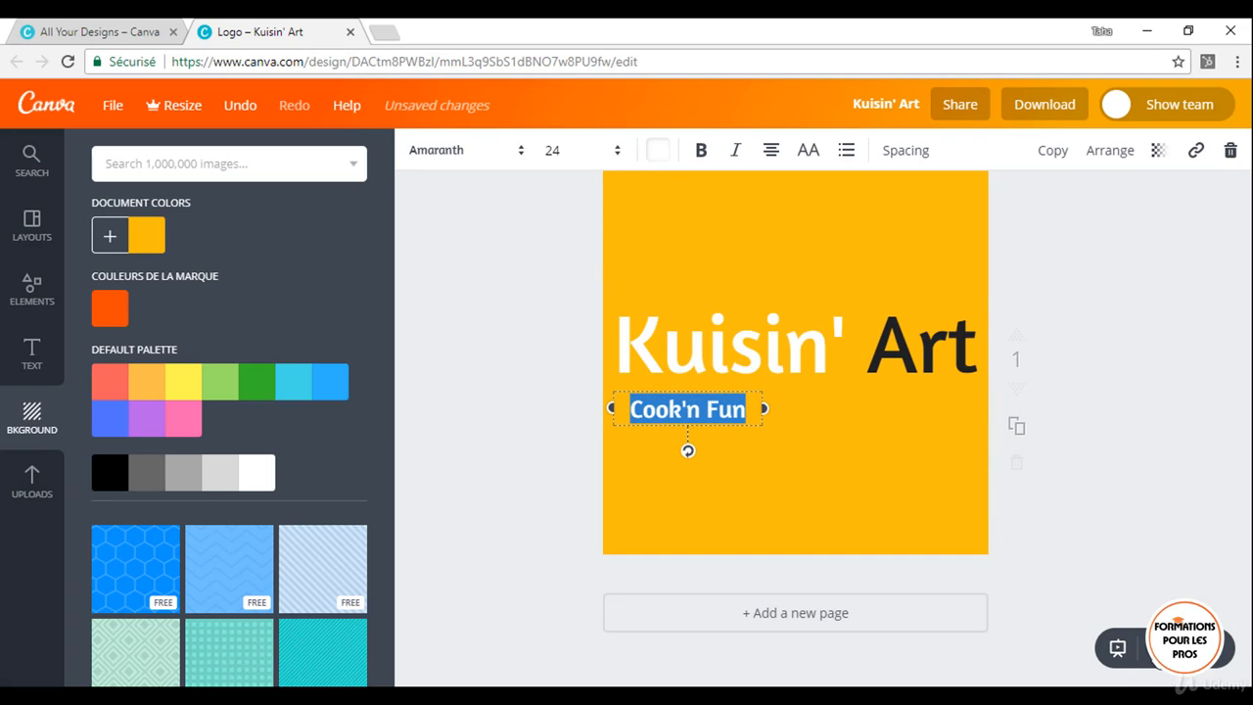
Examine how the logo reads at a very small size, then return to the normal page size
key("ctrl+minus")
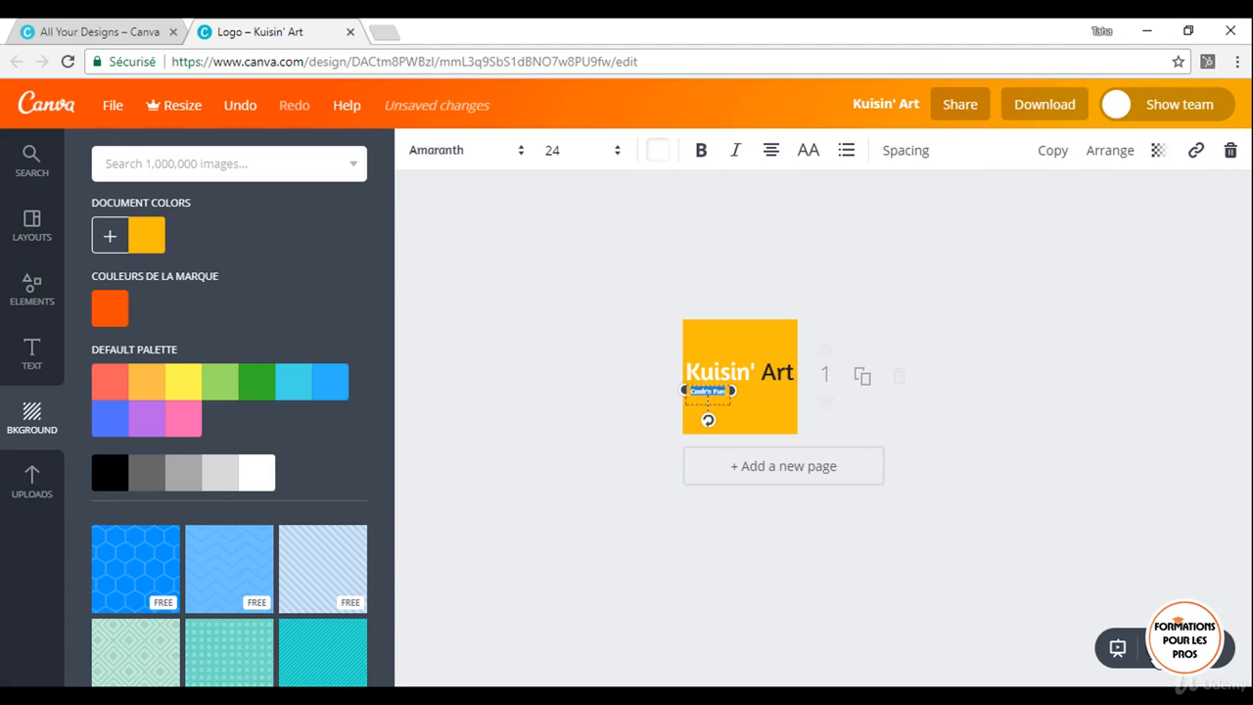
key("ctrl+minus")
left_click(1005, 413)
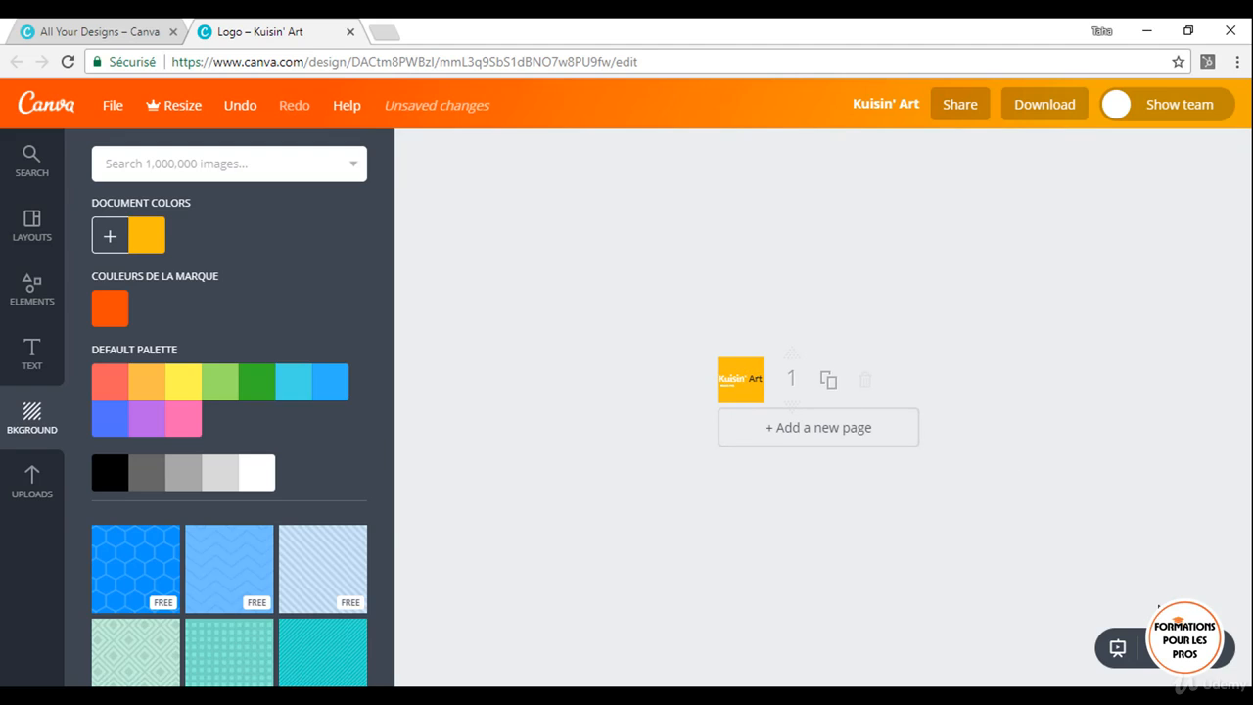
left_click(1217, 661)
left_click(1217, 661)
left_click(1218, 662)
left_click(1217, 662)
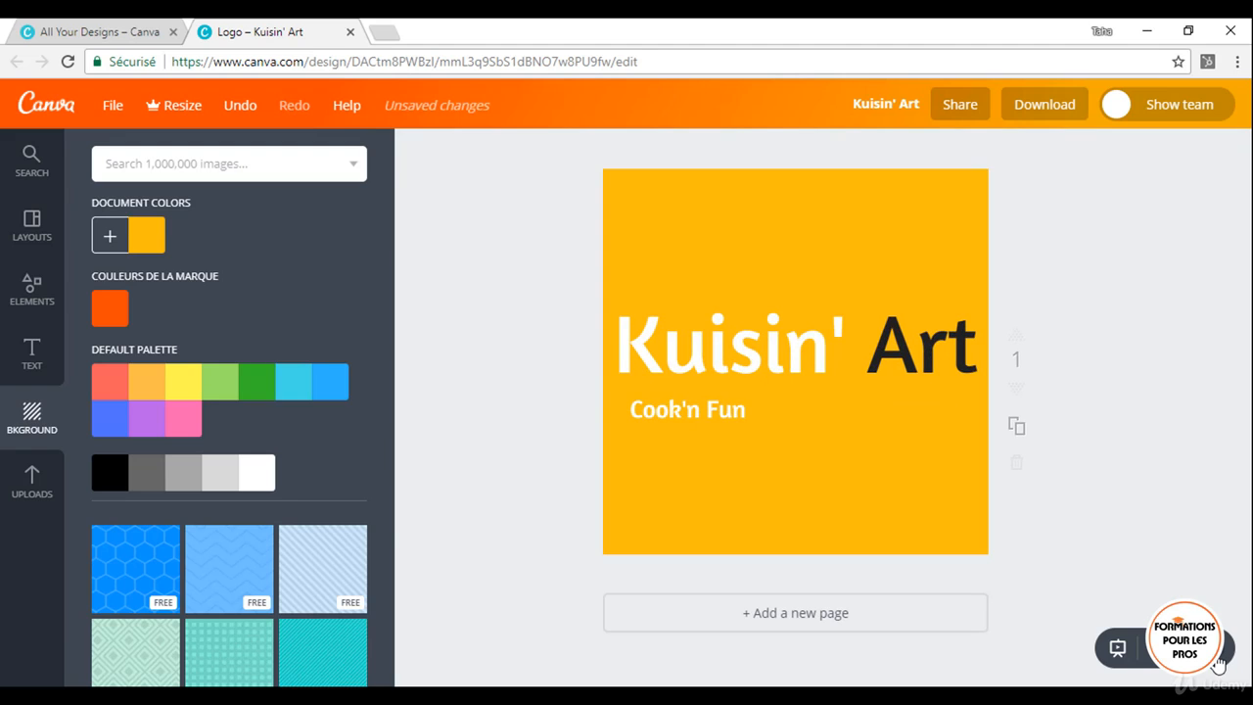
Move the "Cook'n Fun" subheading left to line up with the start of the heading and set its font size to 28
left_click_drag(683, 405, 677, 407)
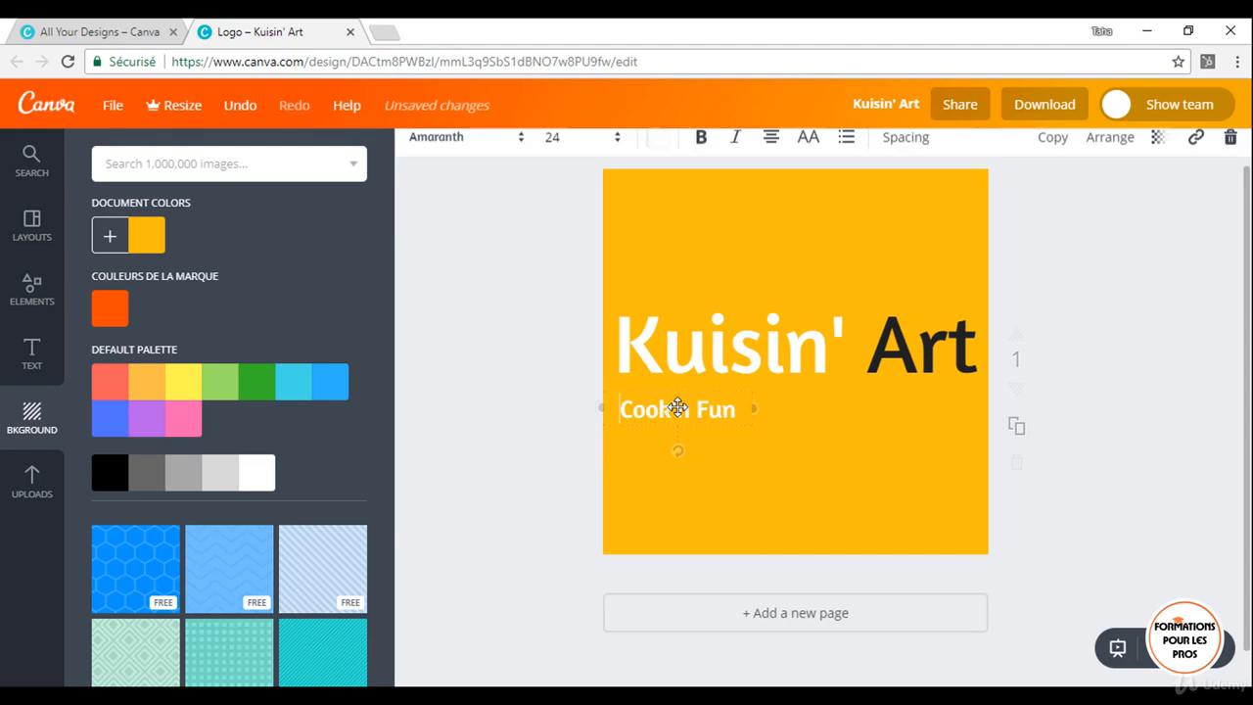
double_click(677, 407)
Rename the design as "Kuisin' Art - Logo" and download it as a PNG
left_click(886, 103)
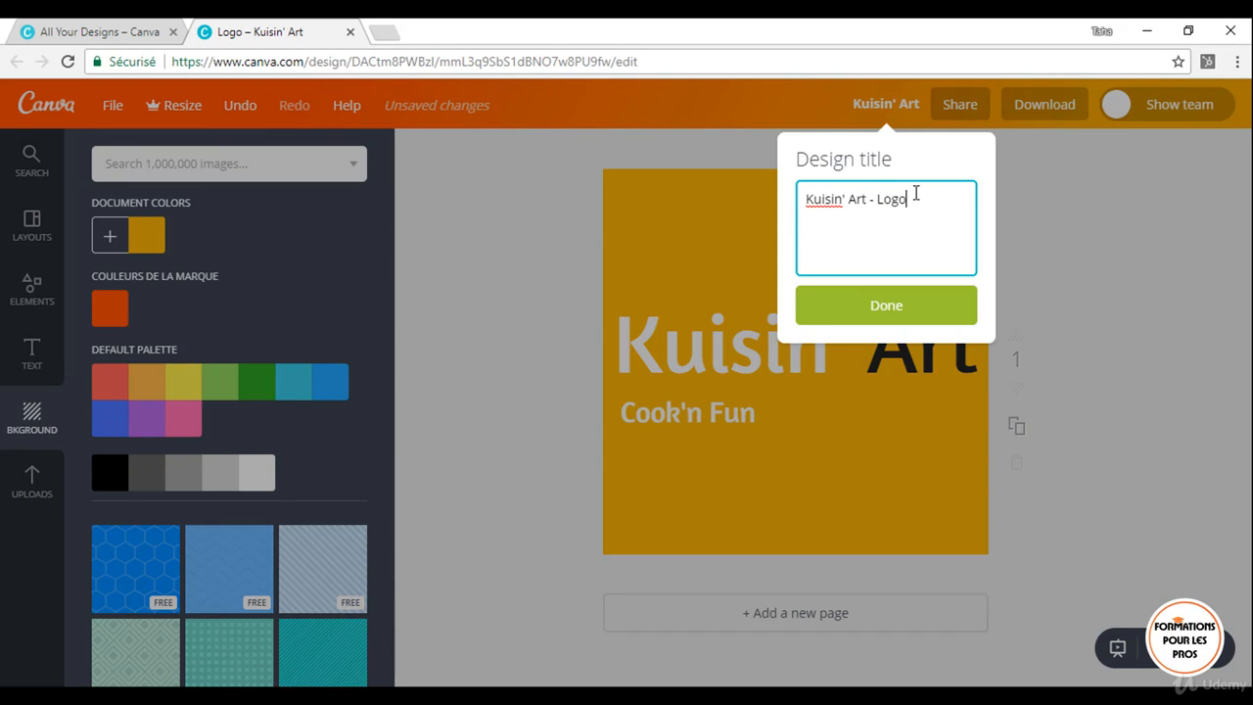
left_click(875, 307)
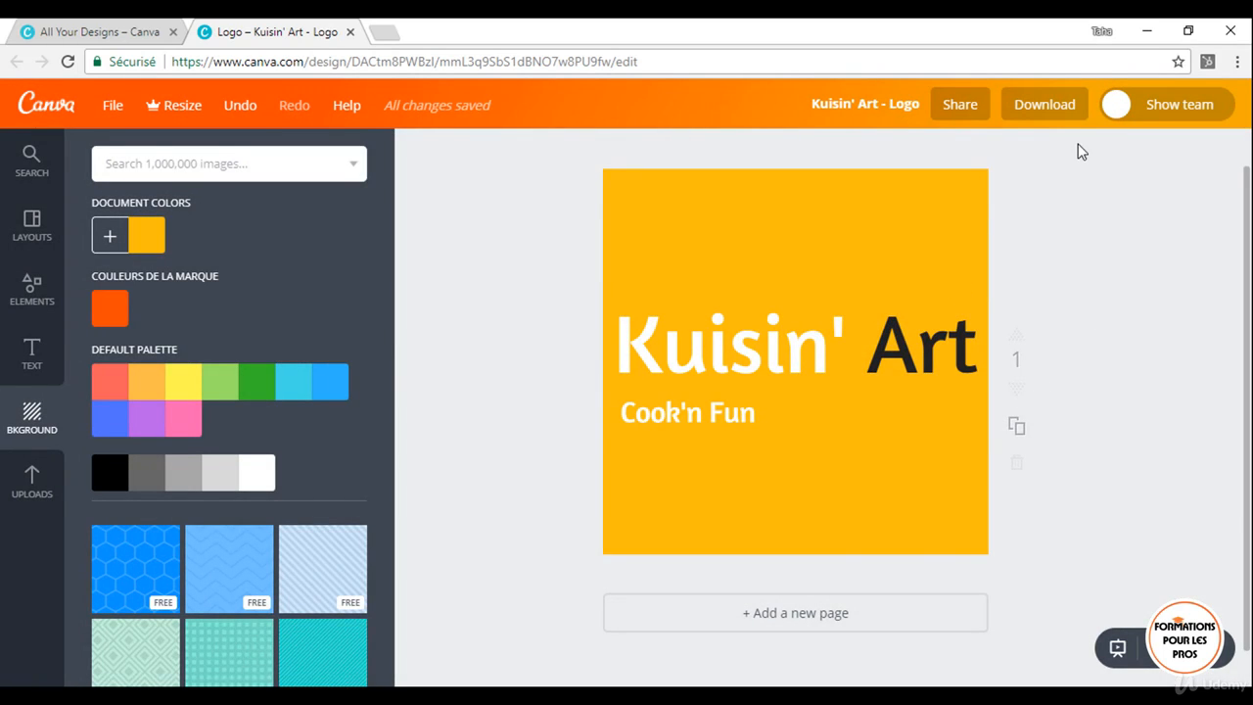
left_click(1055, 102)
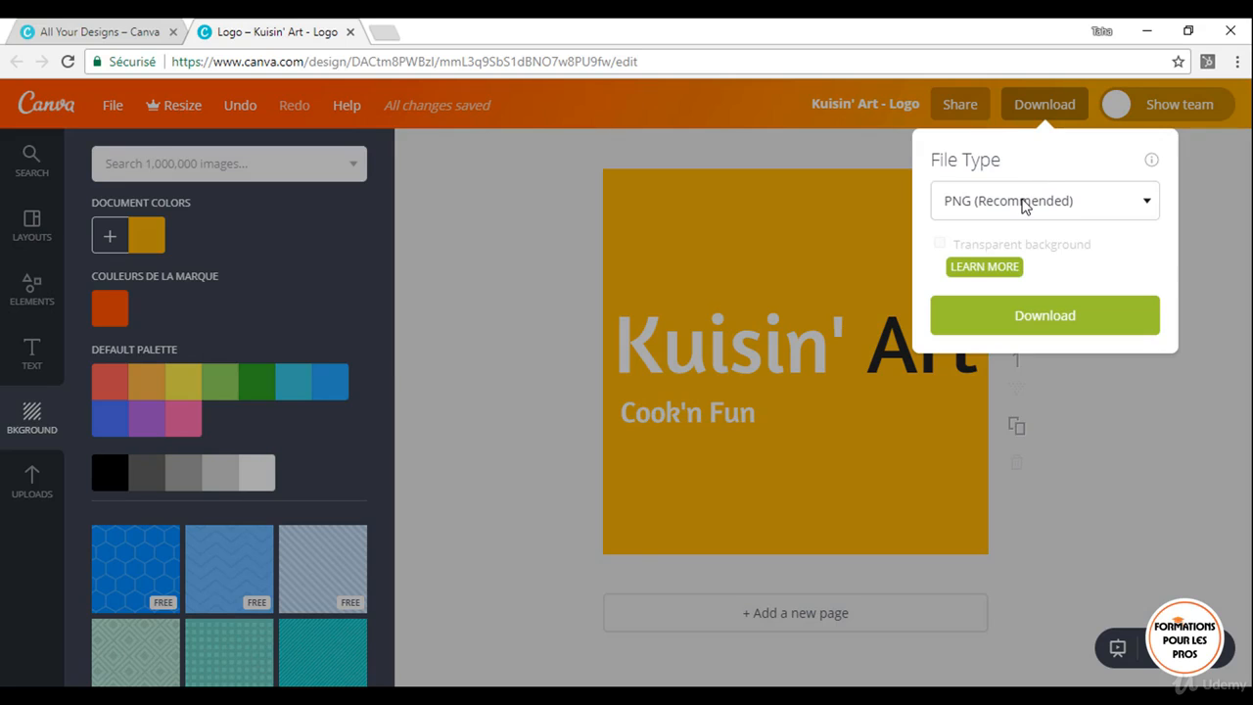
left_click(1016, 331)
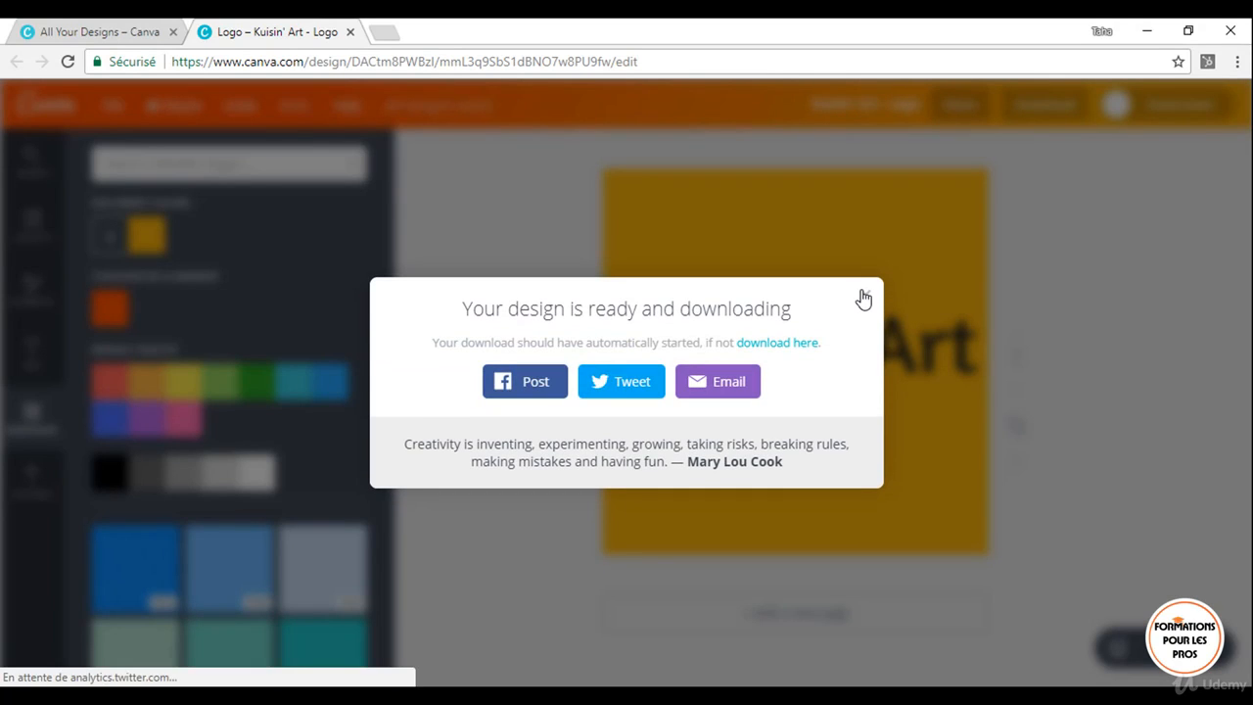
left_click(865, 296)
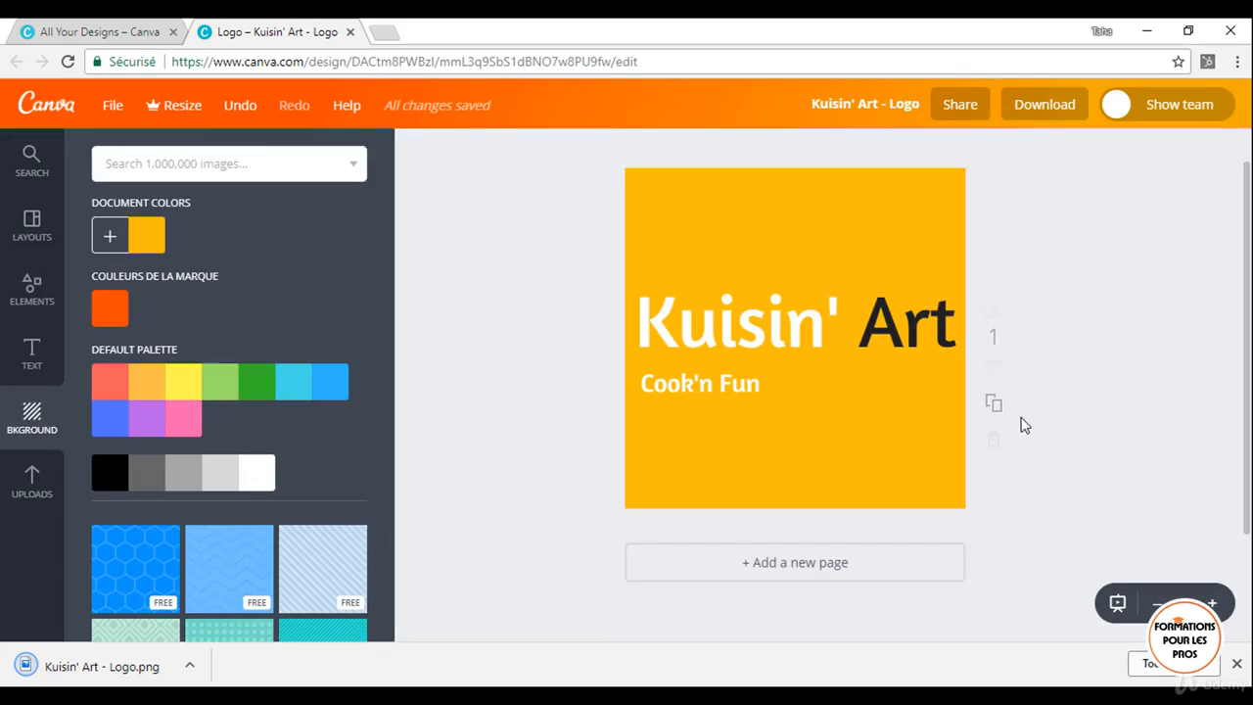
Duplicate the logo page and colour only the word "Kuisin'" black on the copy
left_click(993, 402)
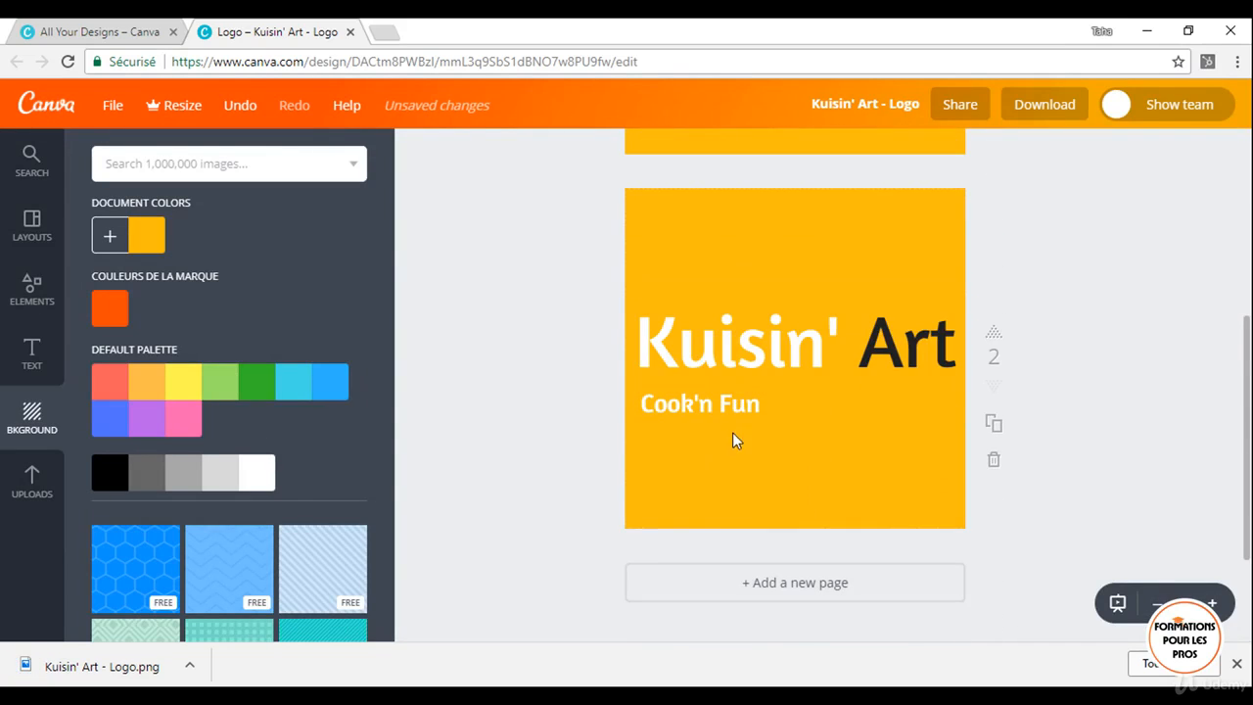
left_click(773, 323)
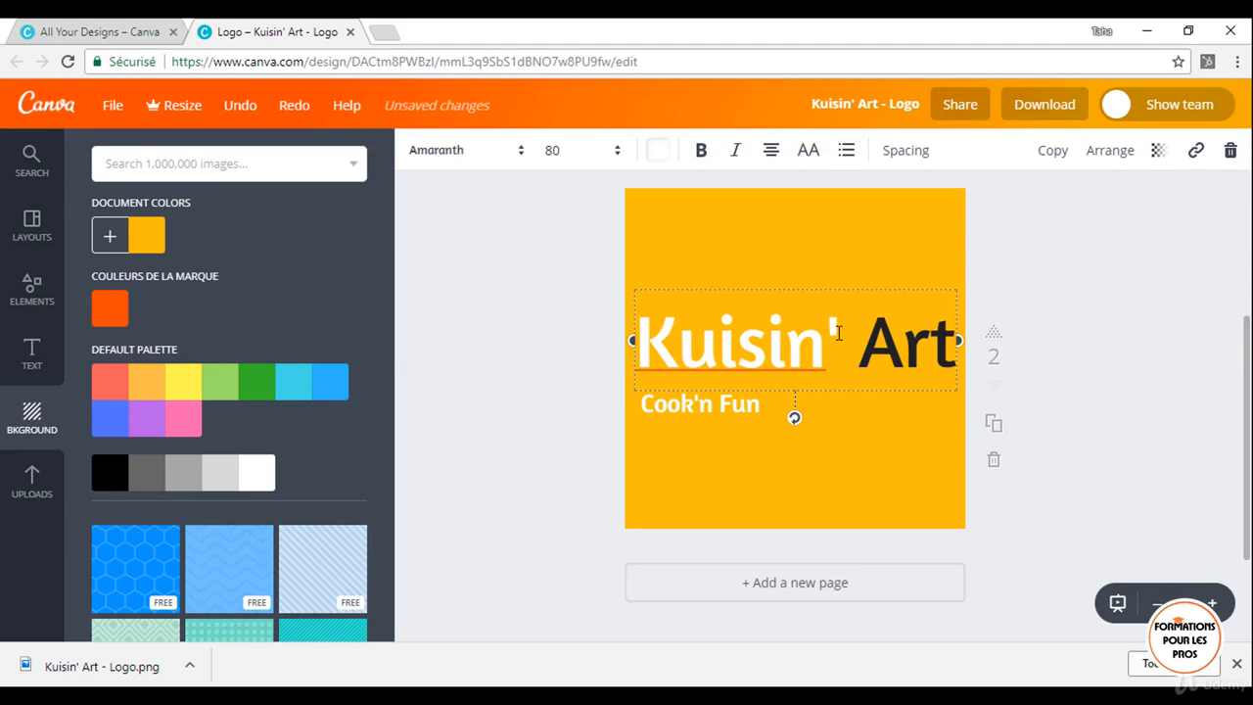
left_click_drag(839, 333, 630, 348)
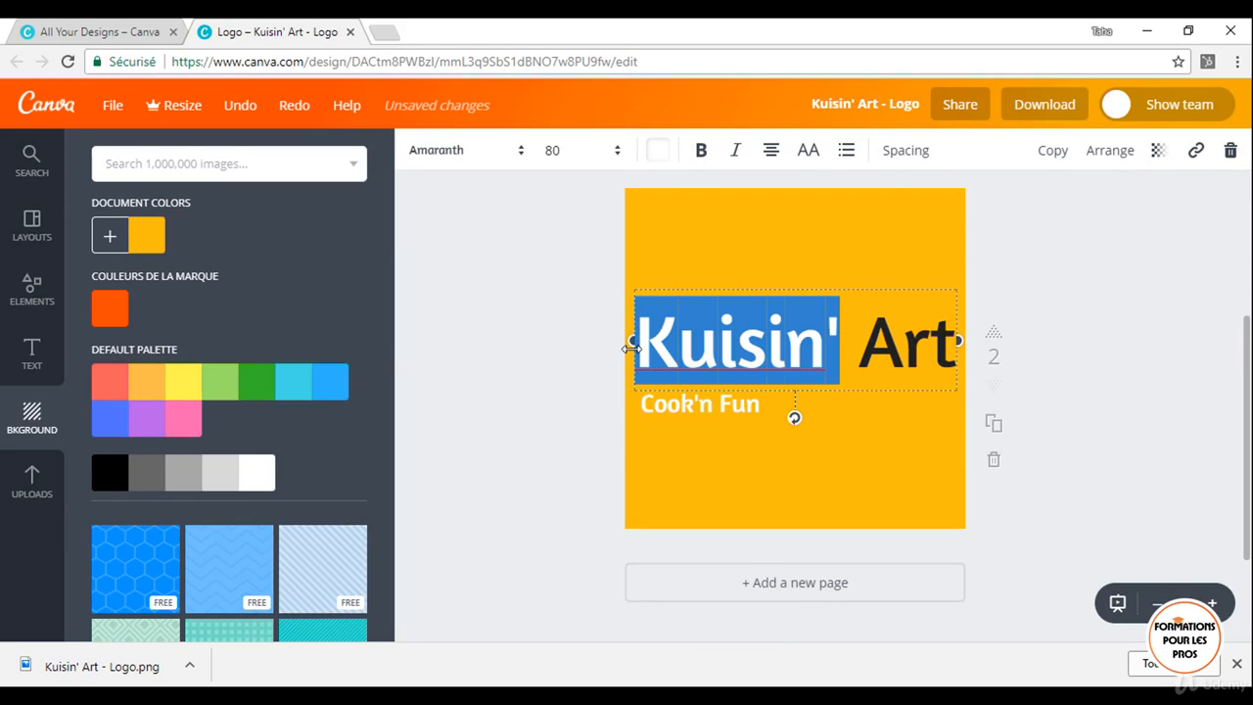
left_click(659, 152)
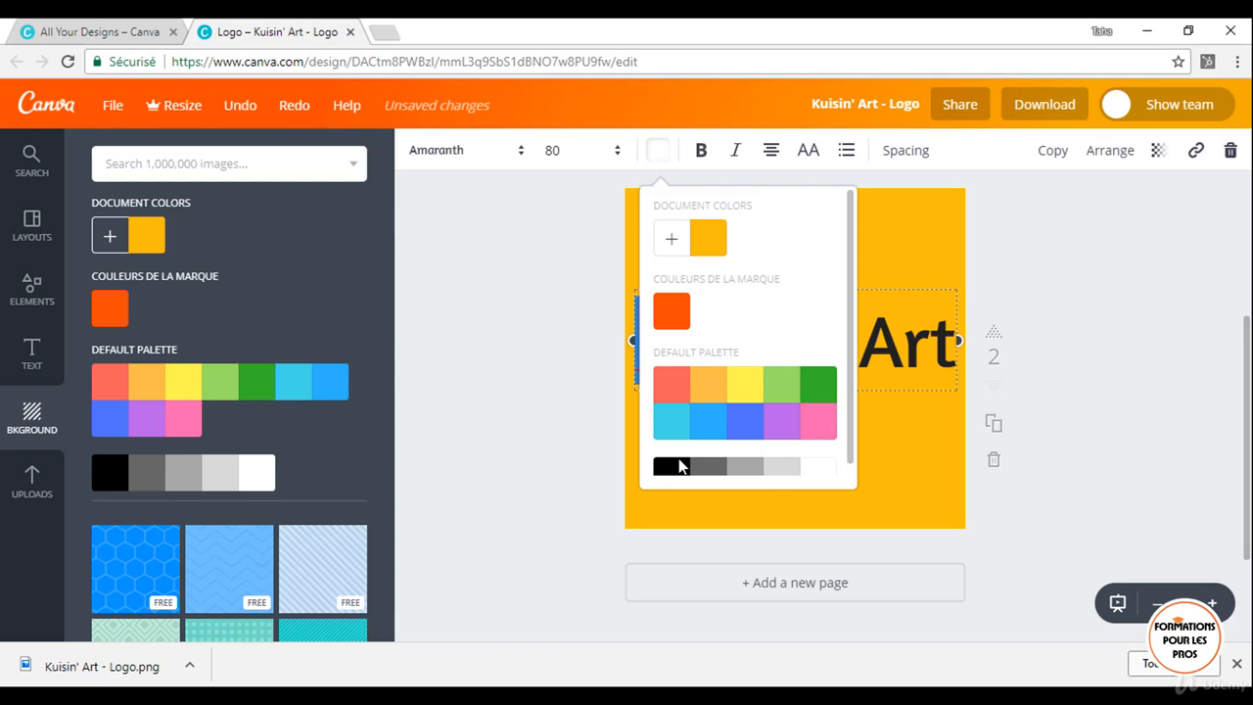
left_click(672, 467)
Colour the word "Art" white in the heading on page 2
double_click(889, 359)
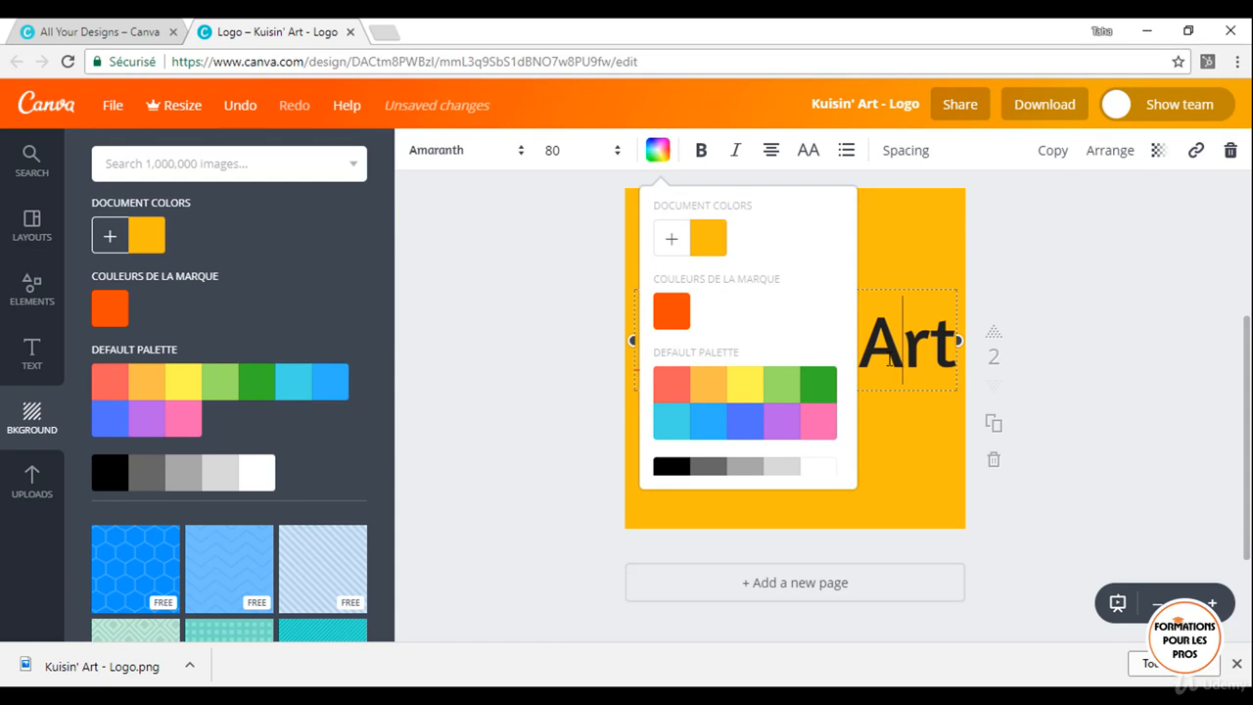
left_click(889, 358)
left_click_drag(861, 350, 965, 354)
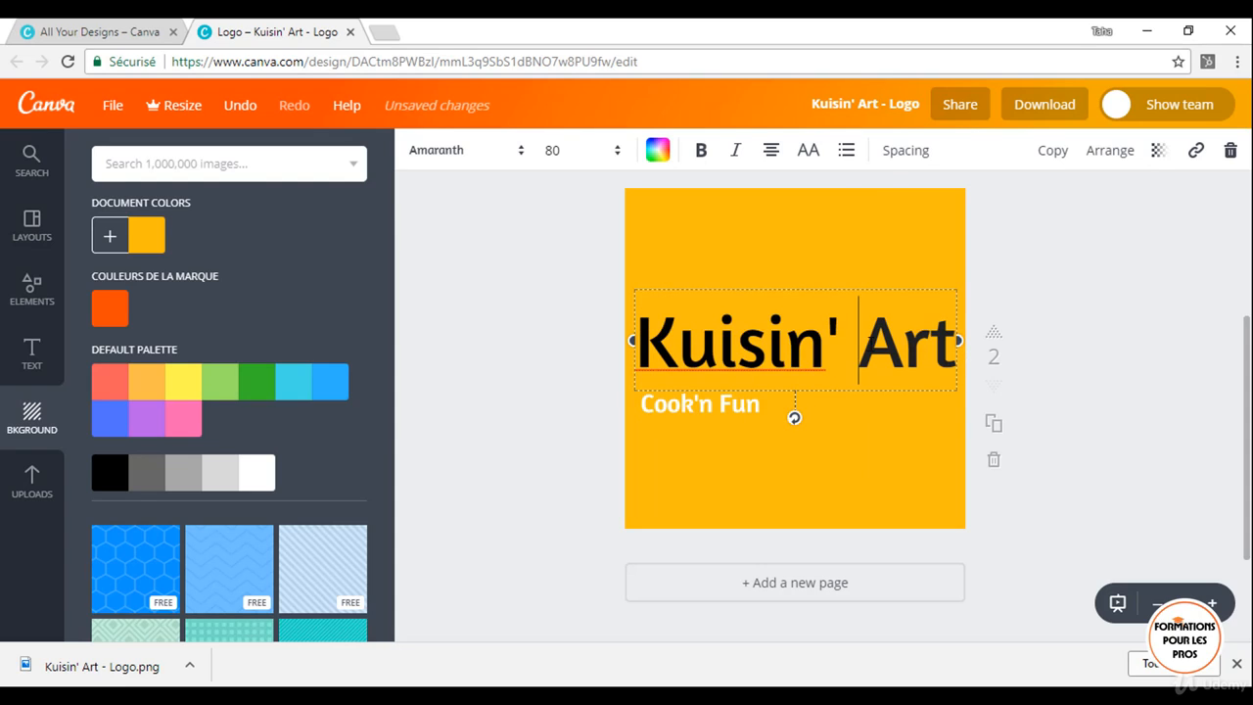
left_click_drag(866, 342, 951, 347)
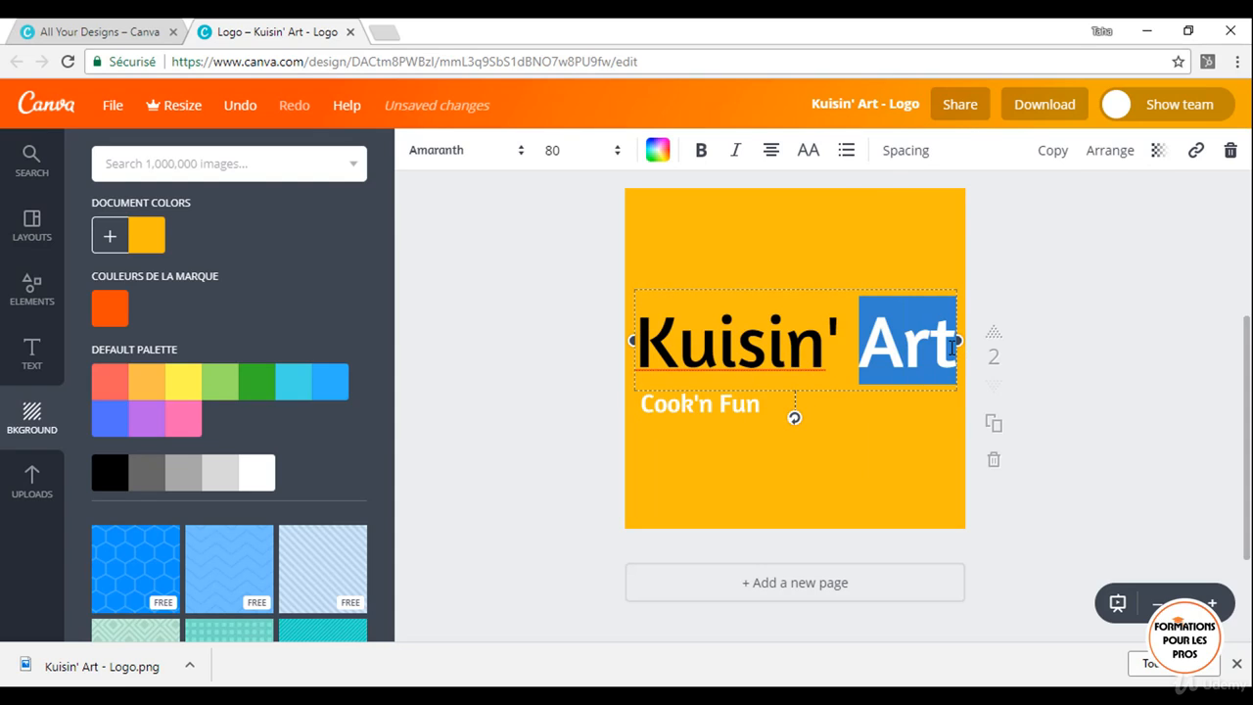
left_click(657, 151)
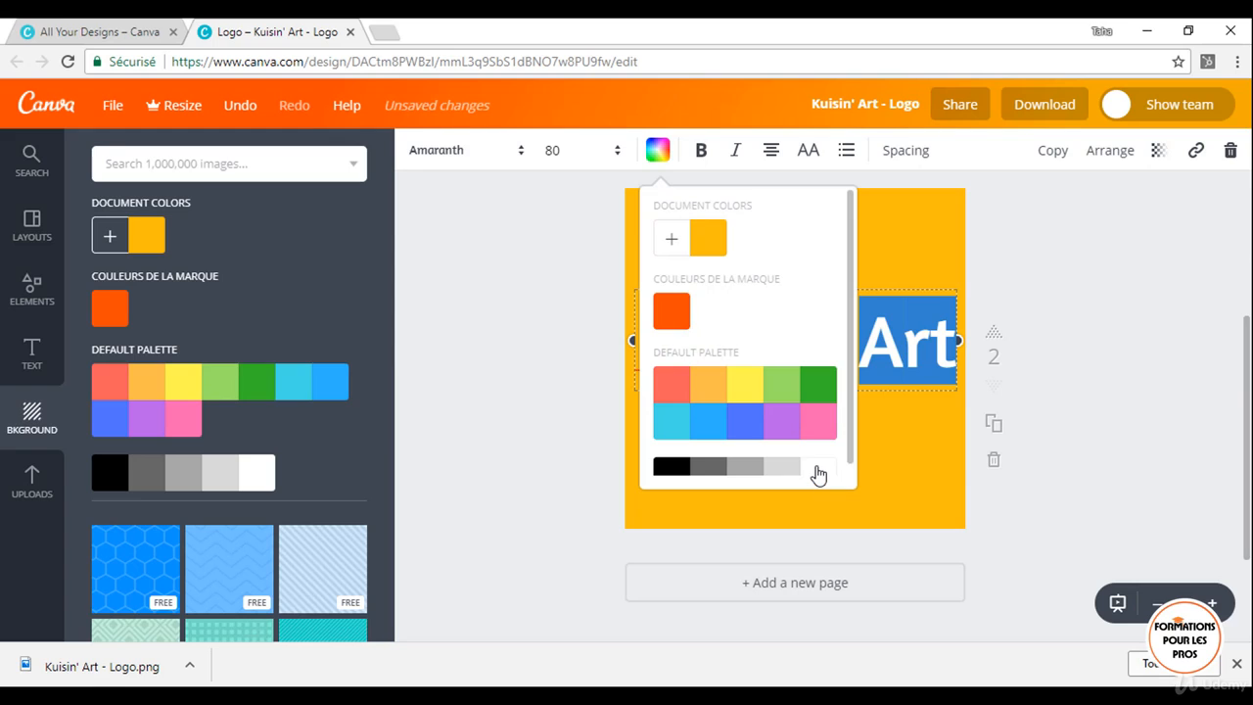
left_click(817, 475)
left_click(459, 355)
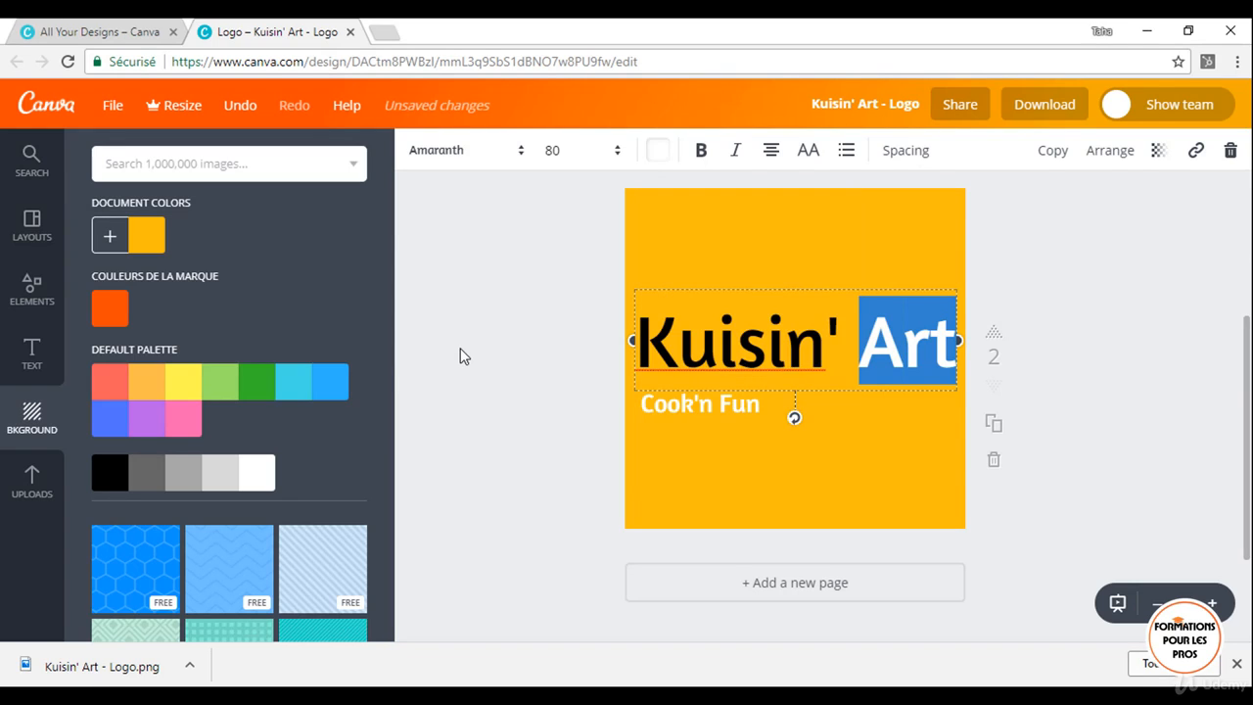
Colour the "Cook'n Fun" subheading on page 2 black
double_click(672, 404)
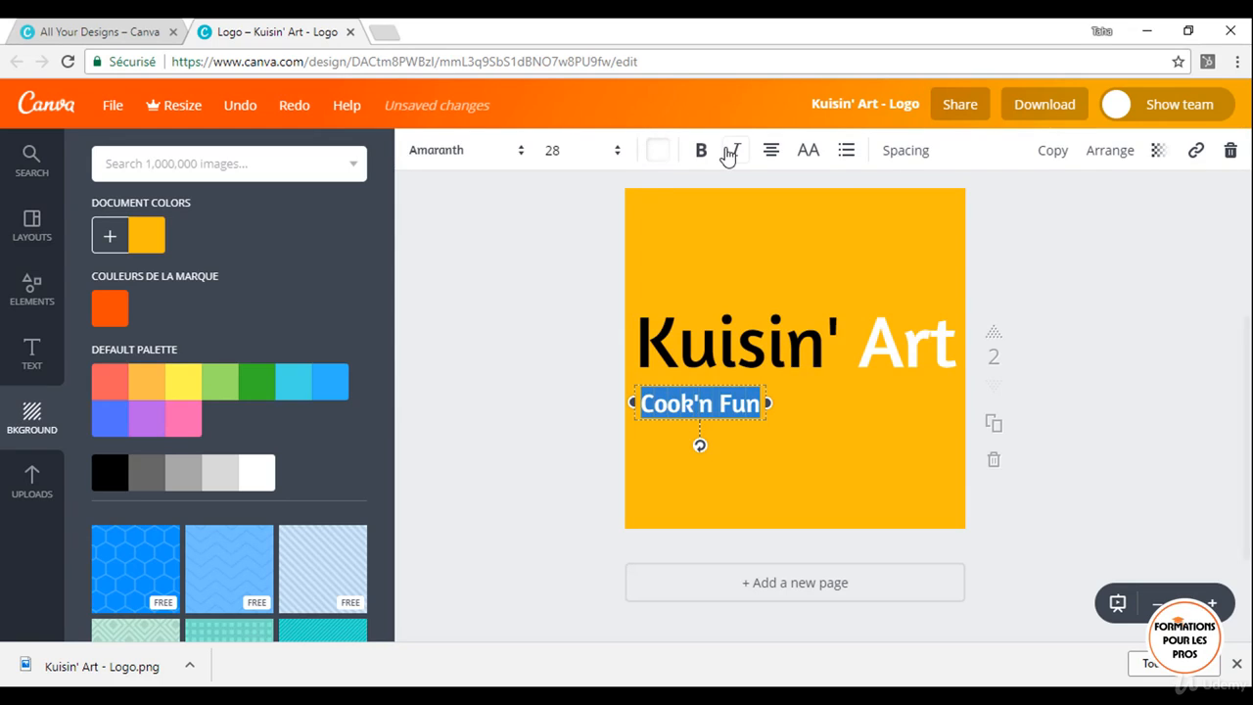
left_click(657, 152)
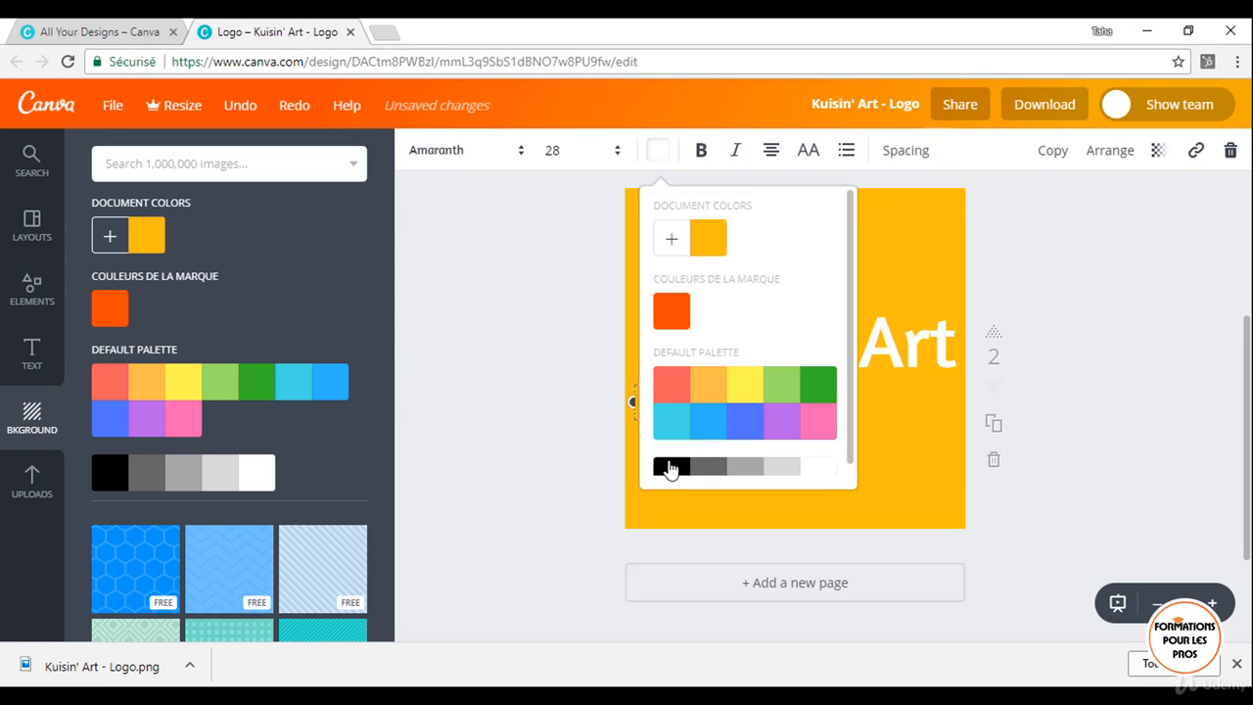
left_click(667, 471)
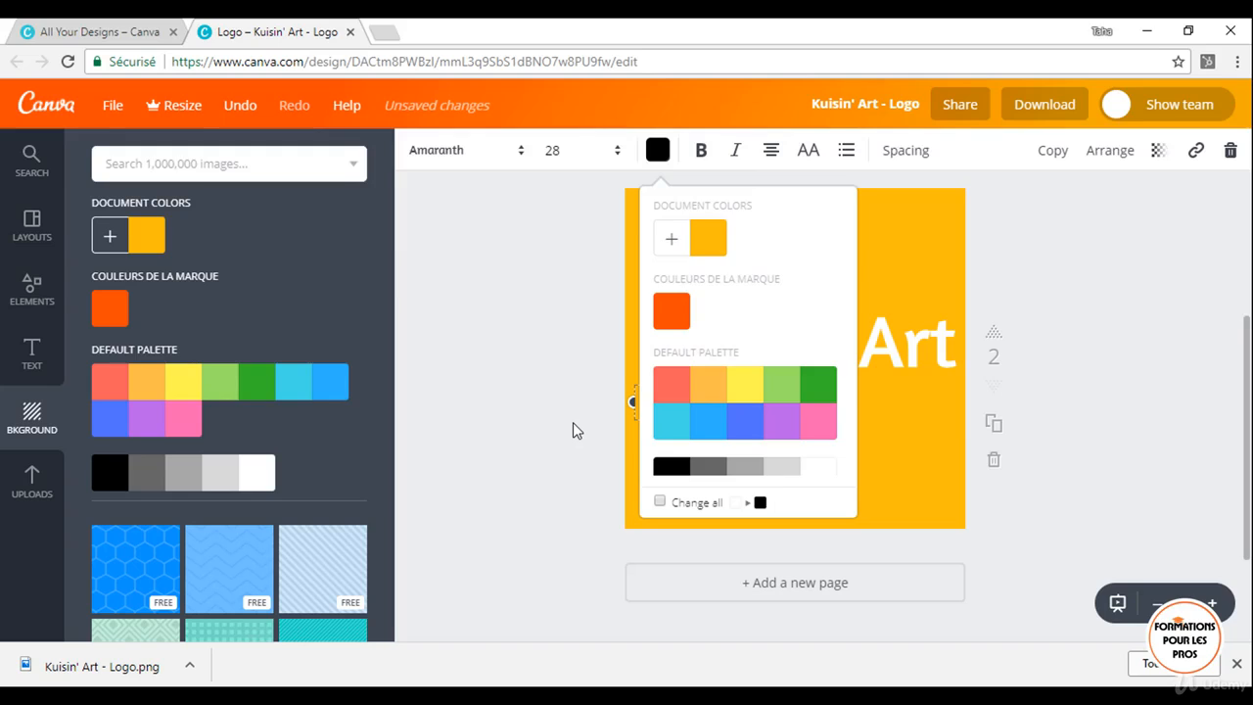
left_click(573, 421)
Download only page 2 of the design as a PNG
left_click(1049, 105)
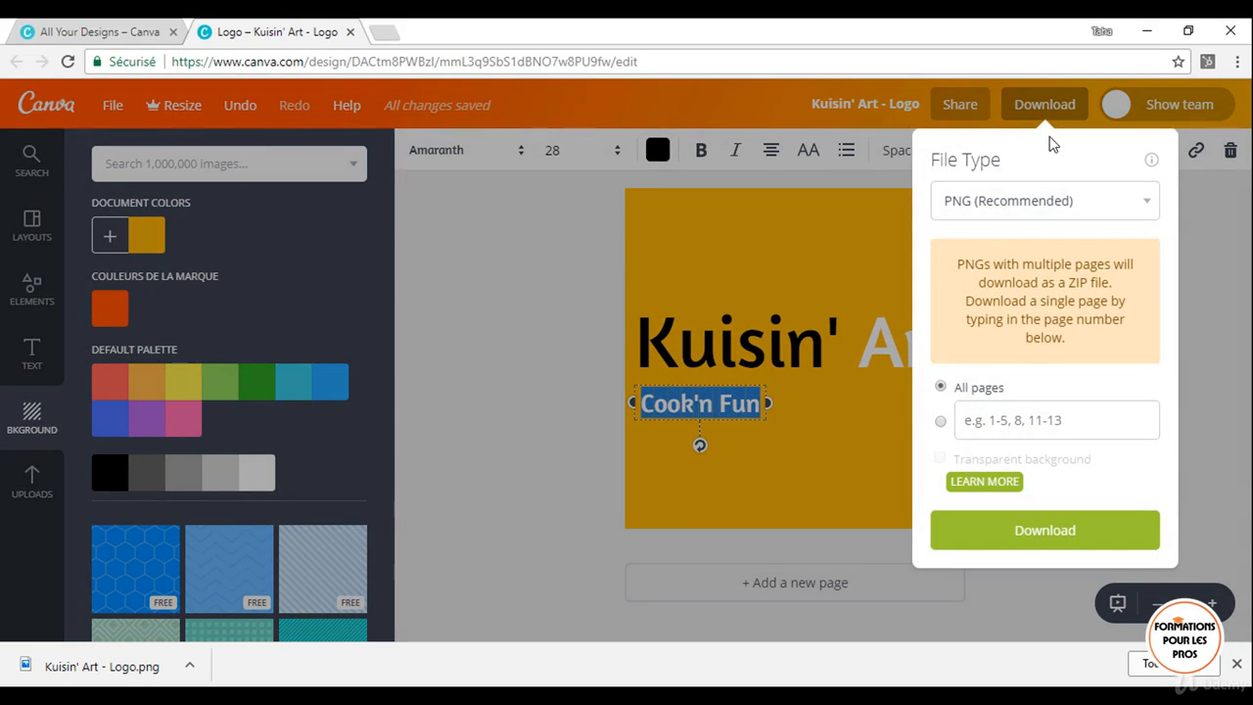
left_click(1015, 423)
type("2")
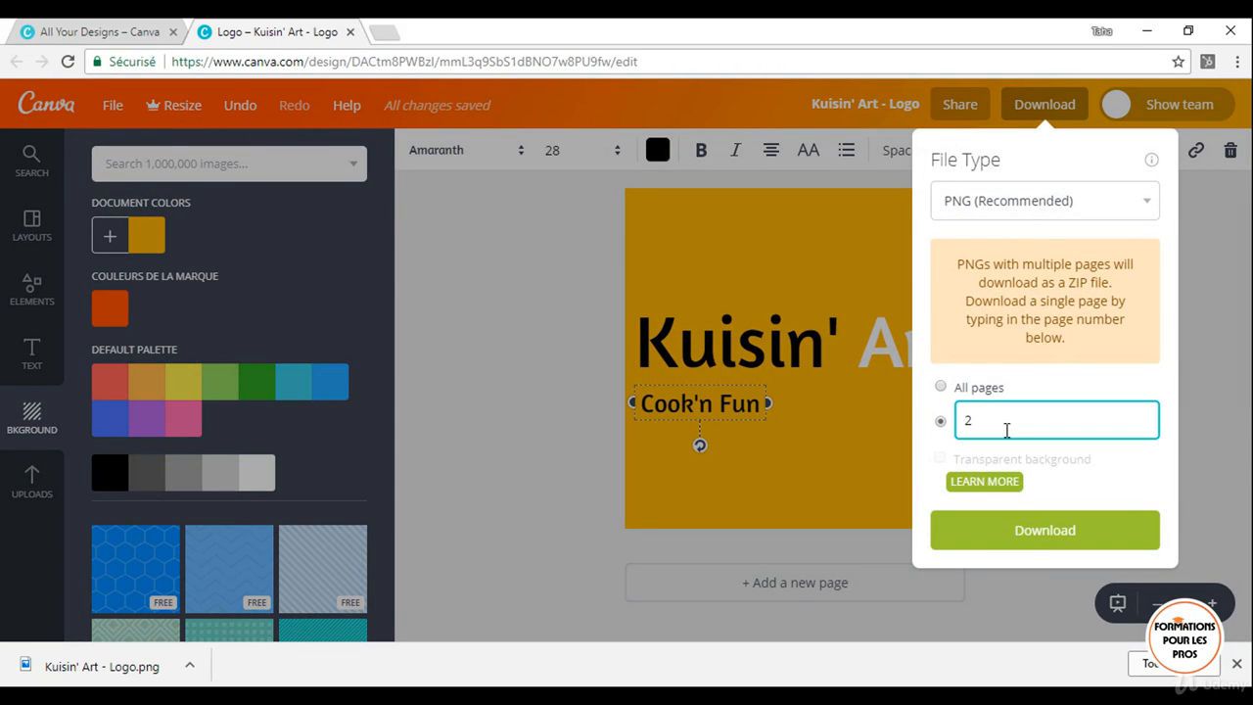
left_click(1024, 539)
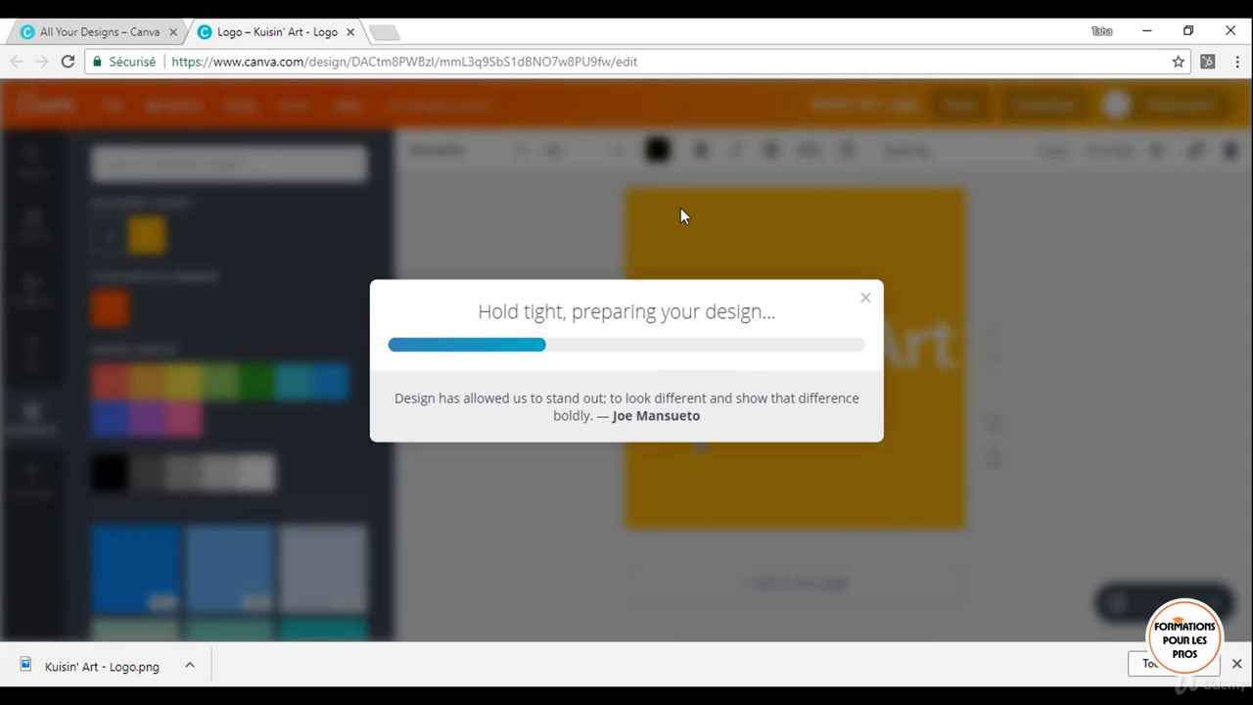
Open the LunaPic photo editor at lunapic.com in a new browser tab, checking the logo download meanwhile
left_click(383, 32)
type("lunapic.com")
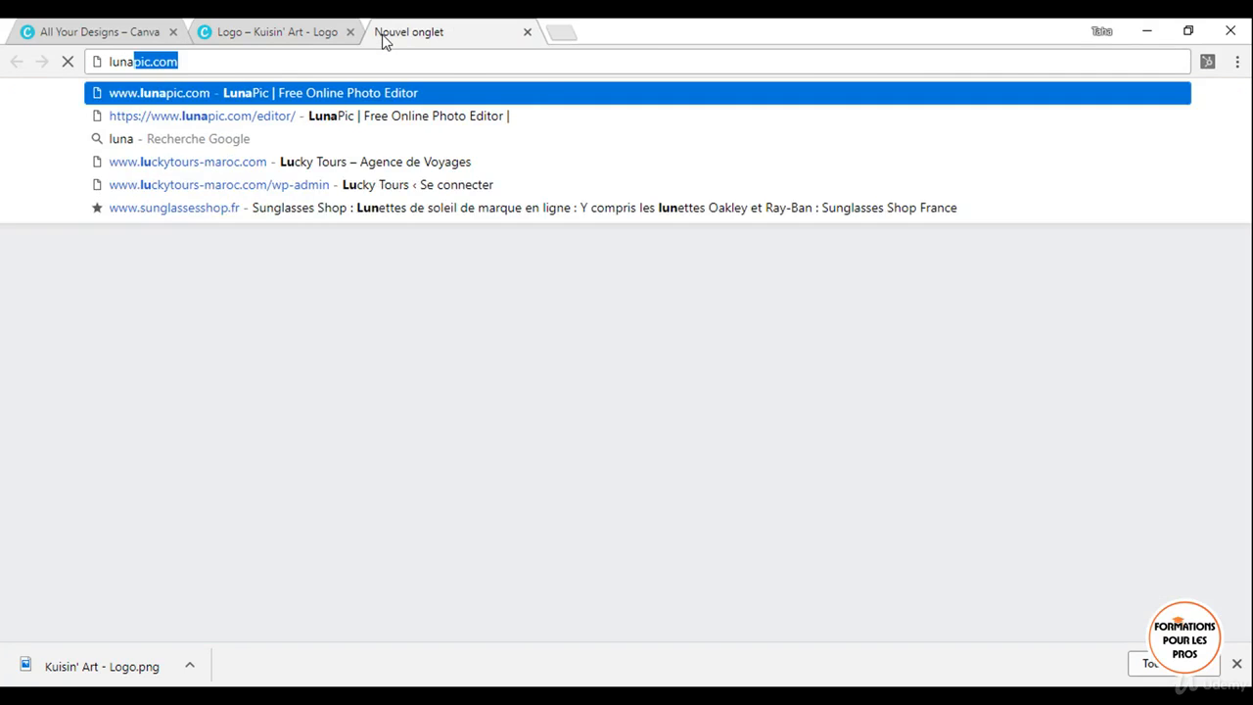
key("Return")
left_click(308, 30)
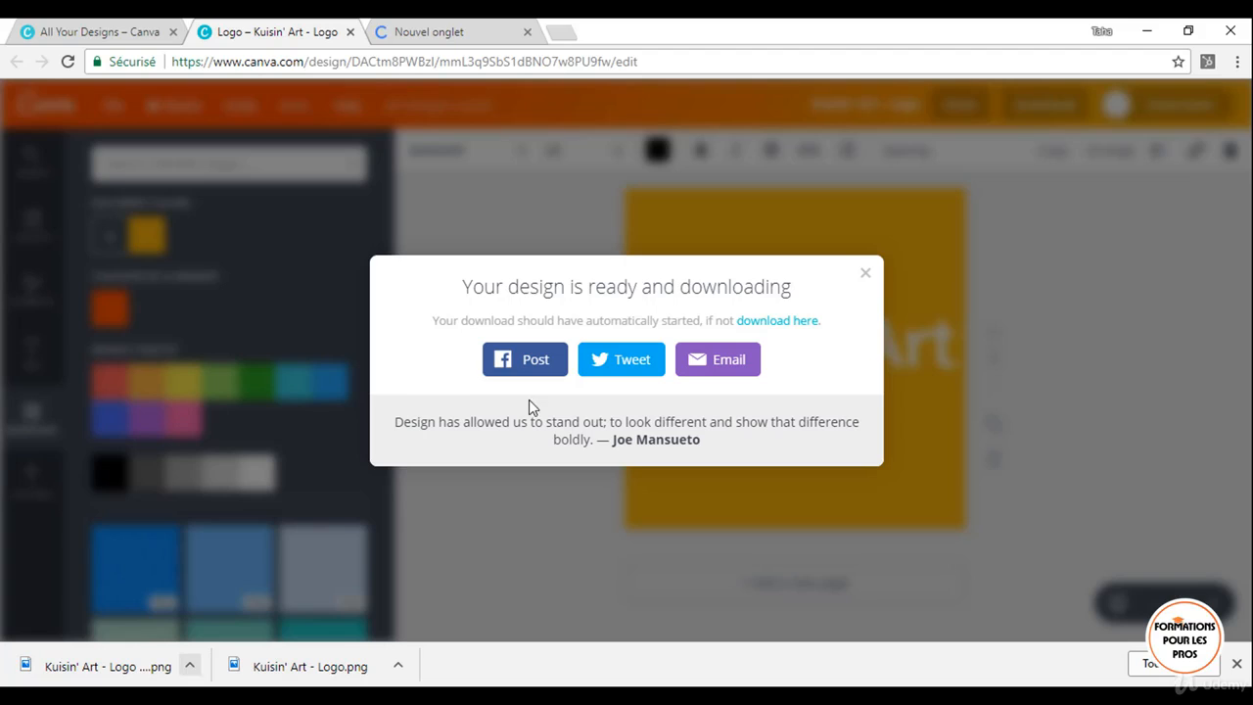
left_click(468, 27)
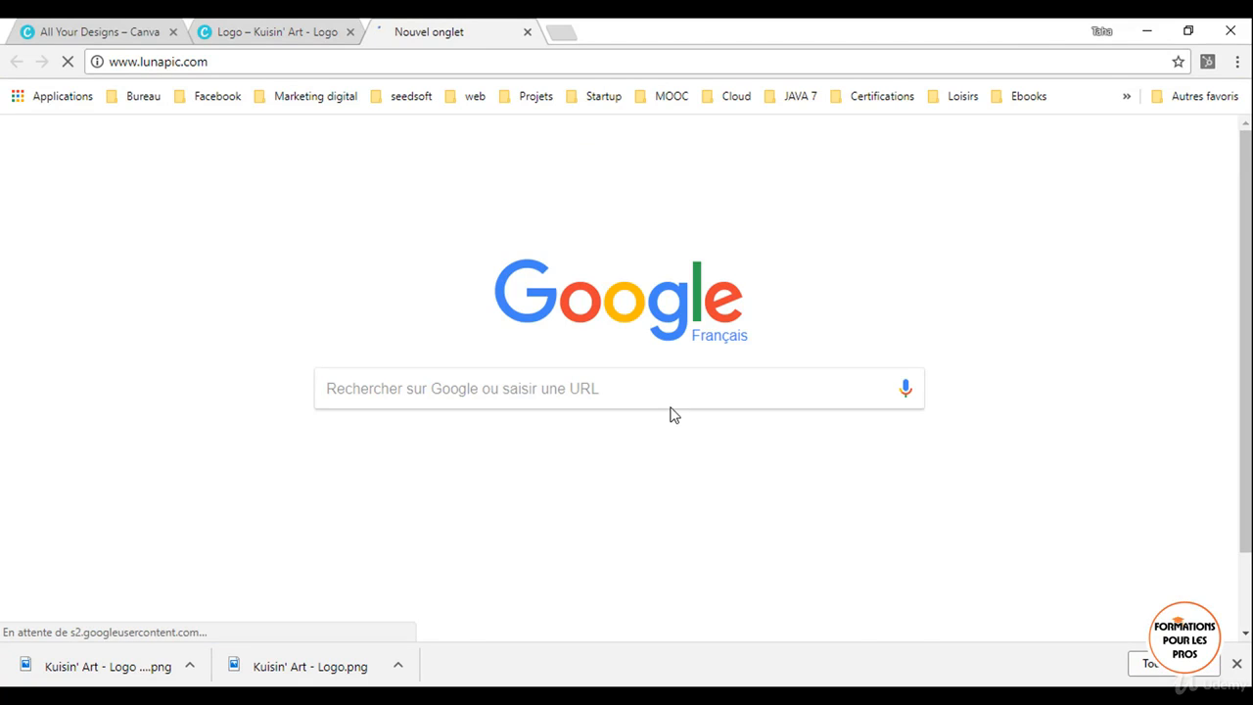
left_click(348, 64)
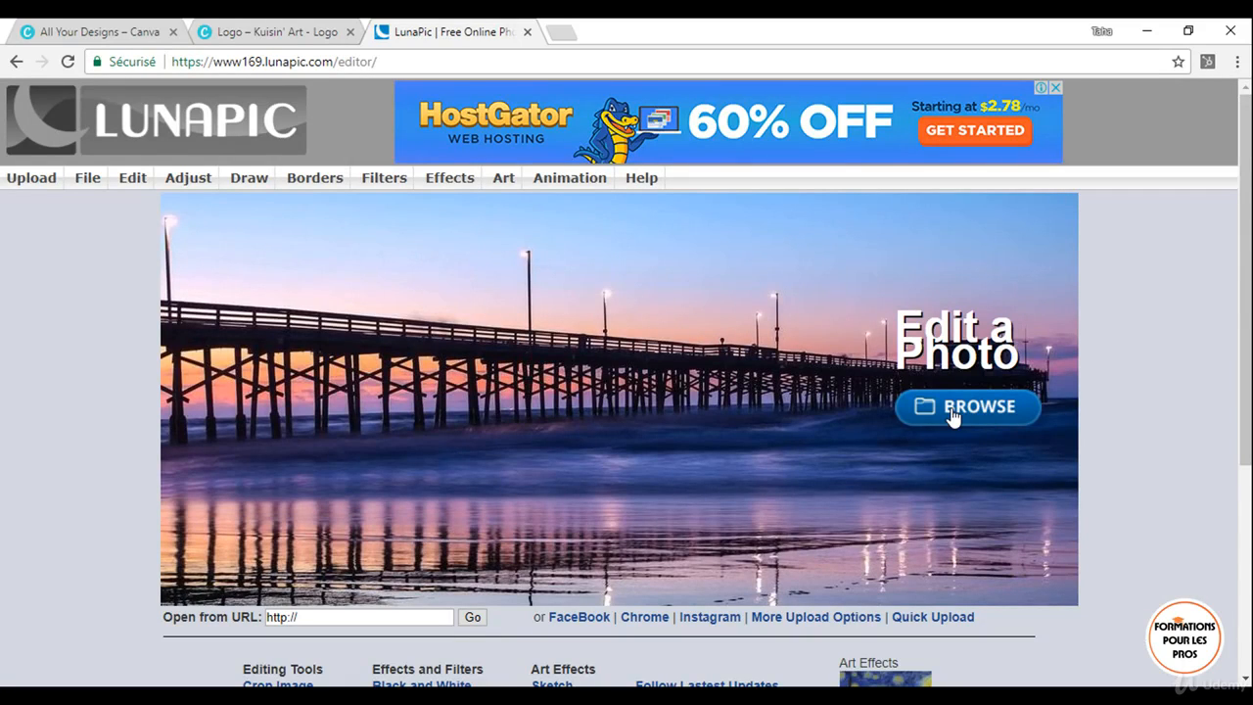
Upload the downloaded image "Kuisin' Art - Logo (1)" from the Téléchargements folder for editing
left_click(952, 416)
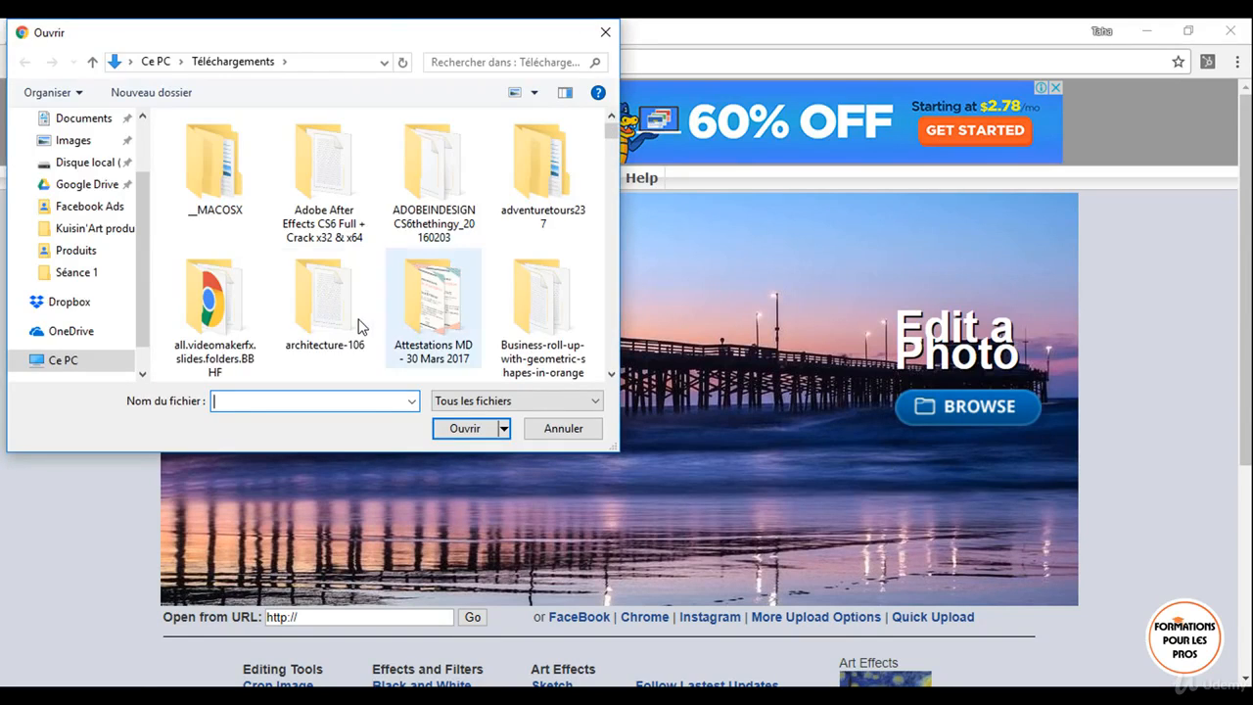
scroll(359, 326, "down", 3)
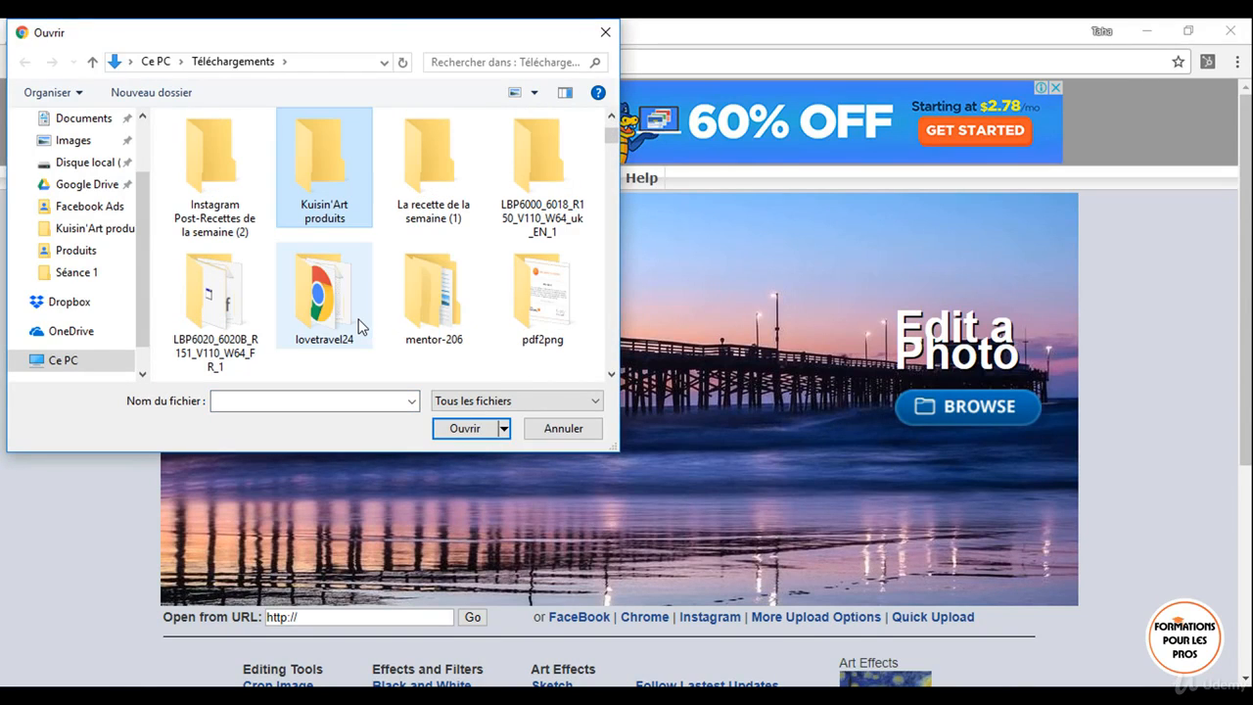
scroll(358, 326, "down", 3)
type("ku")
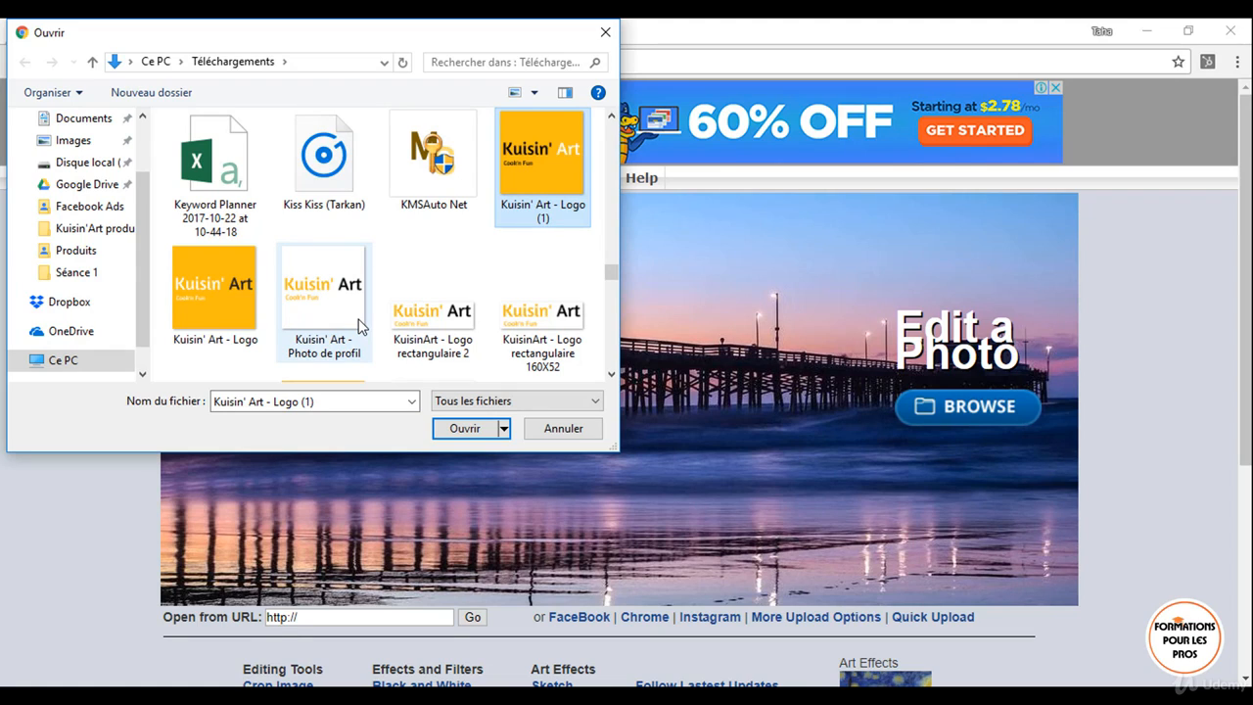
left_click(452, 424)
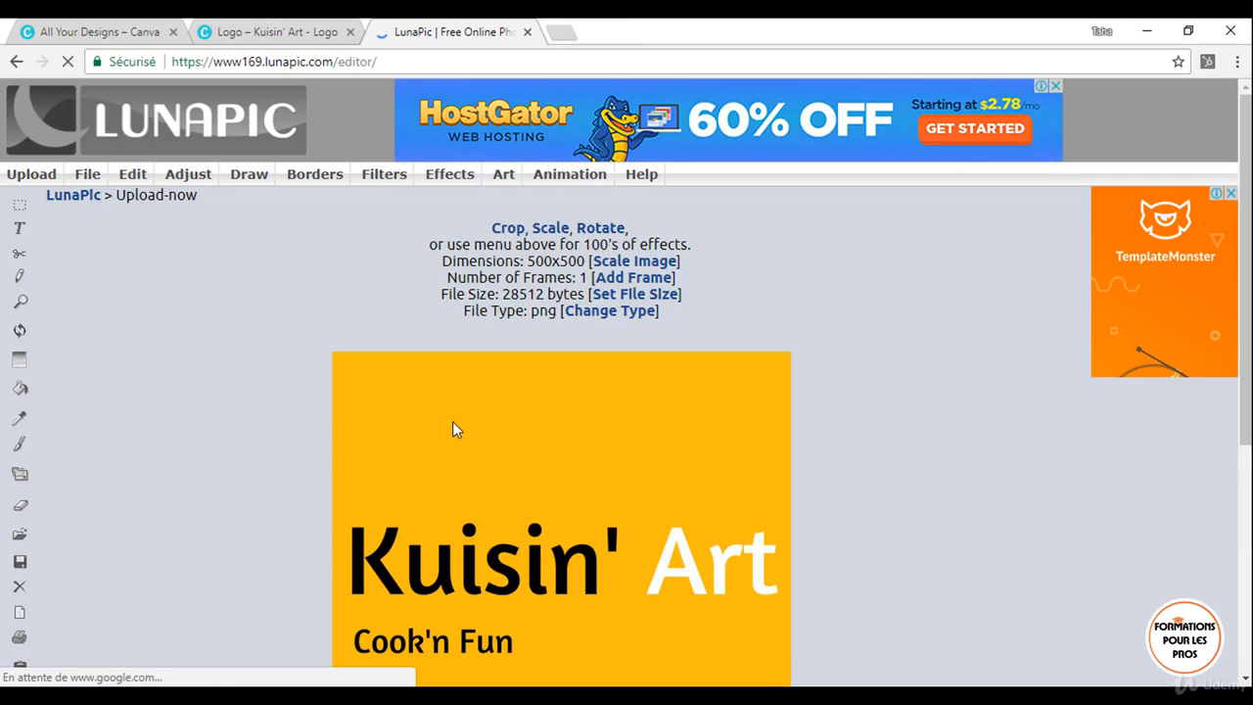
Make the logo's golden yellow background transparent with the Transparent Background tool
mouse_move(151, 171)
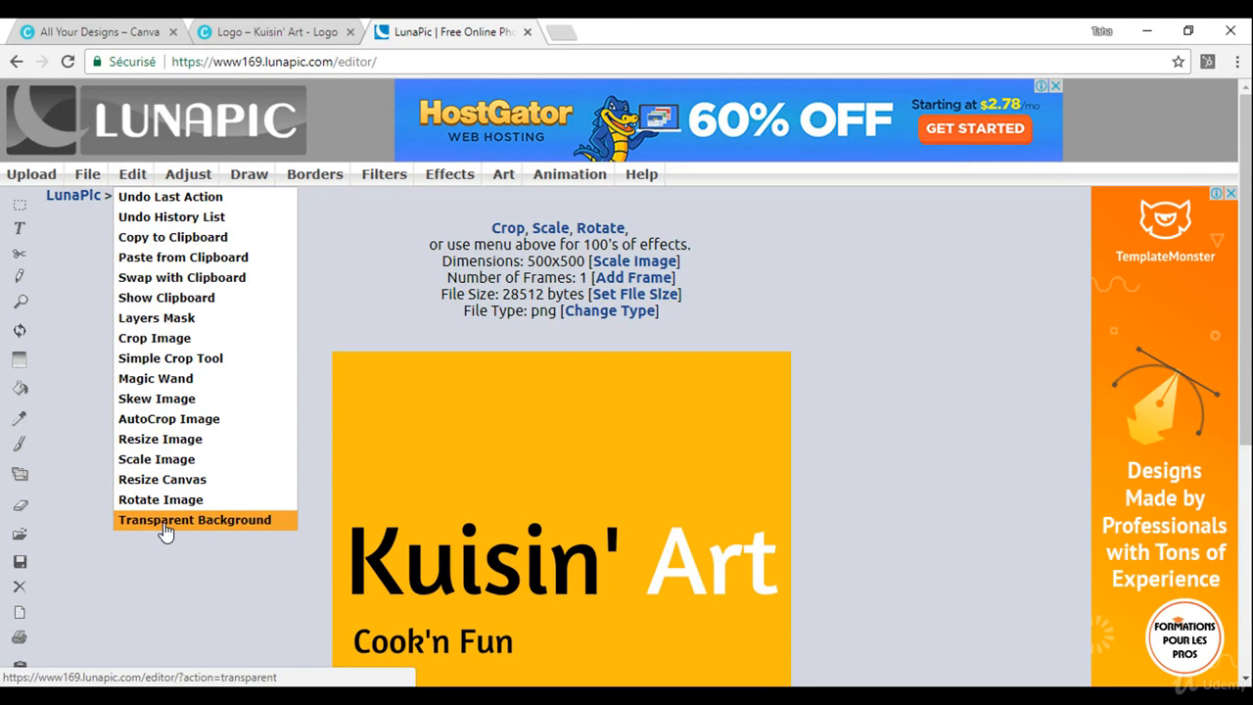
left_click(166, 528)
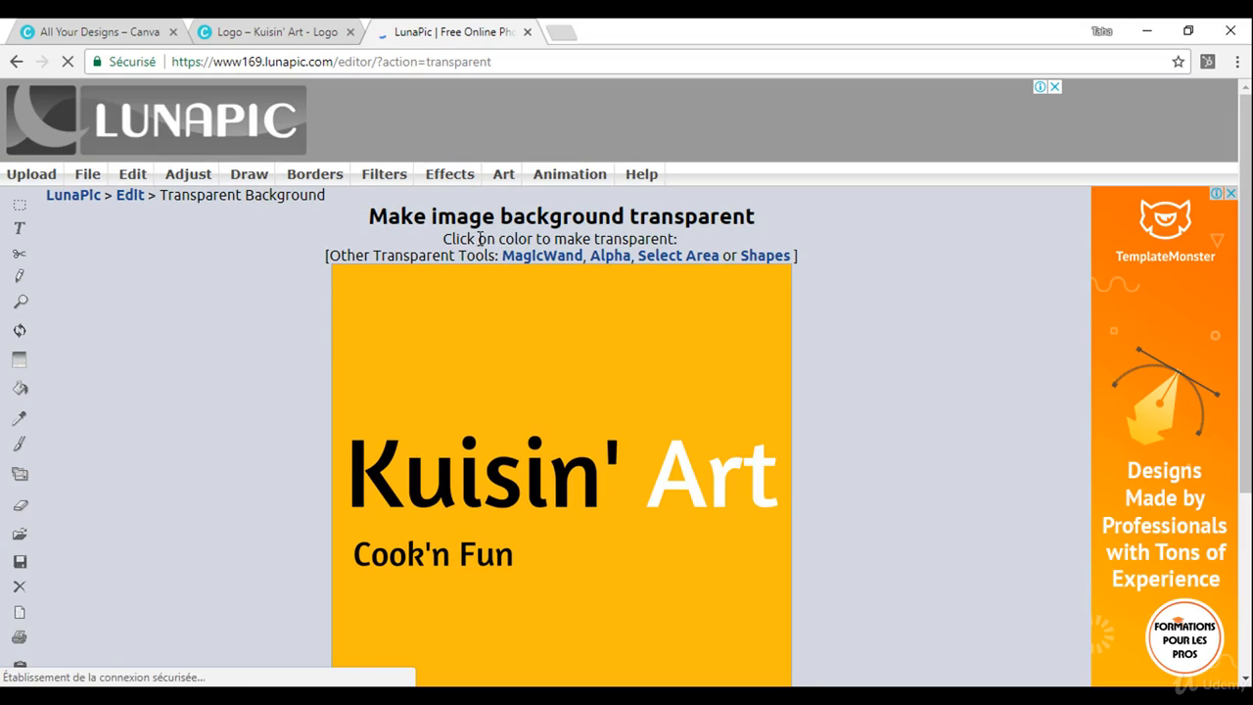
triple_click(619, 238)
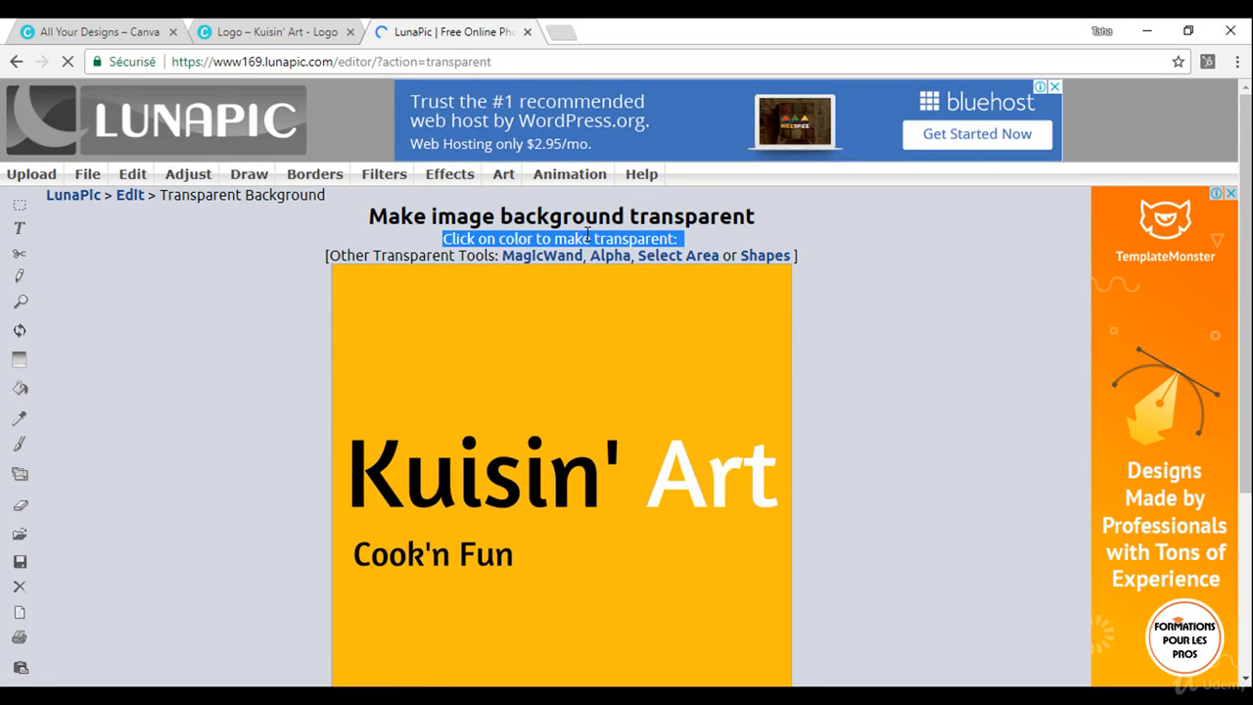
left_click(588, 241)
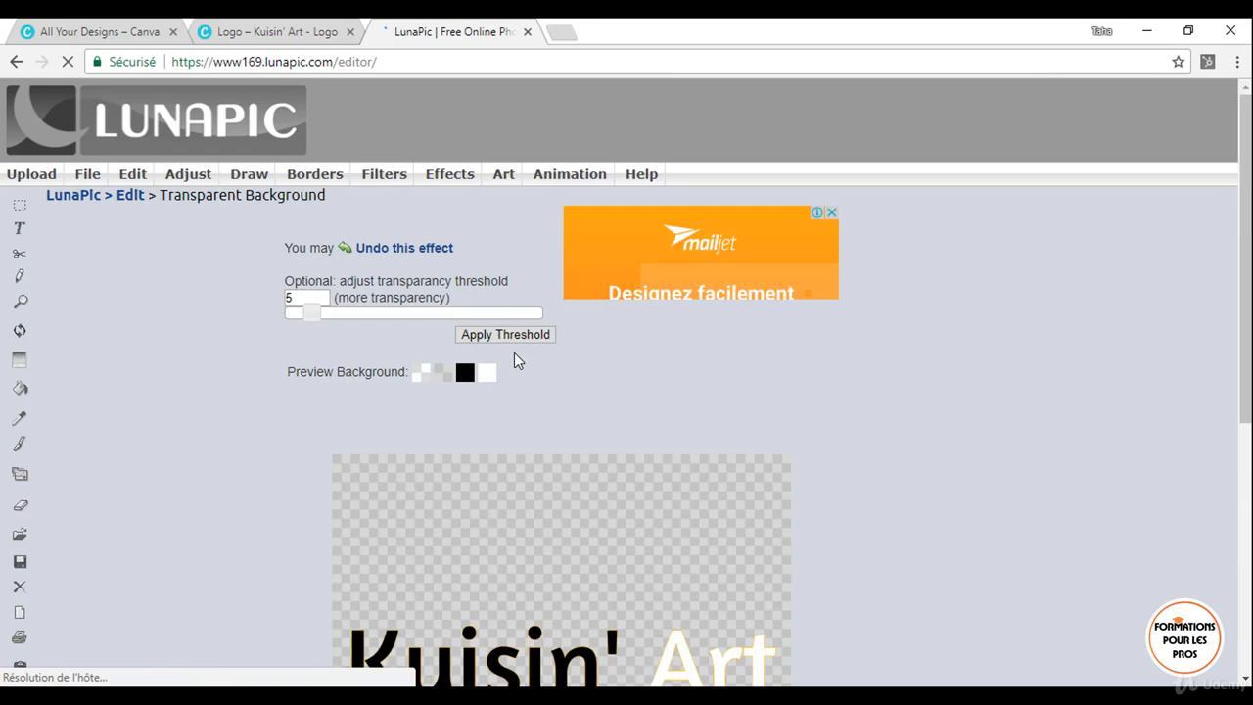
scroll(514, 353, "down", 3)
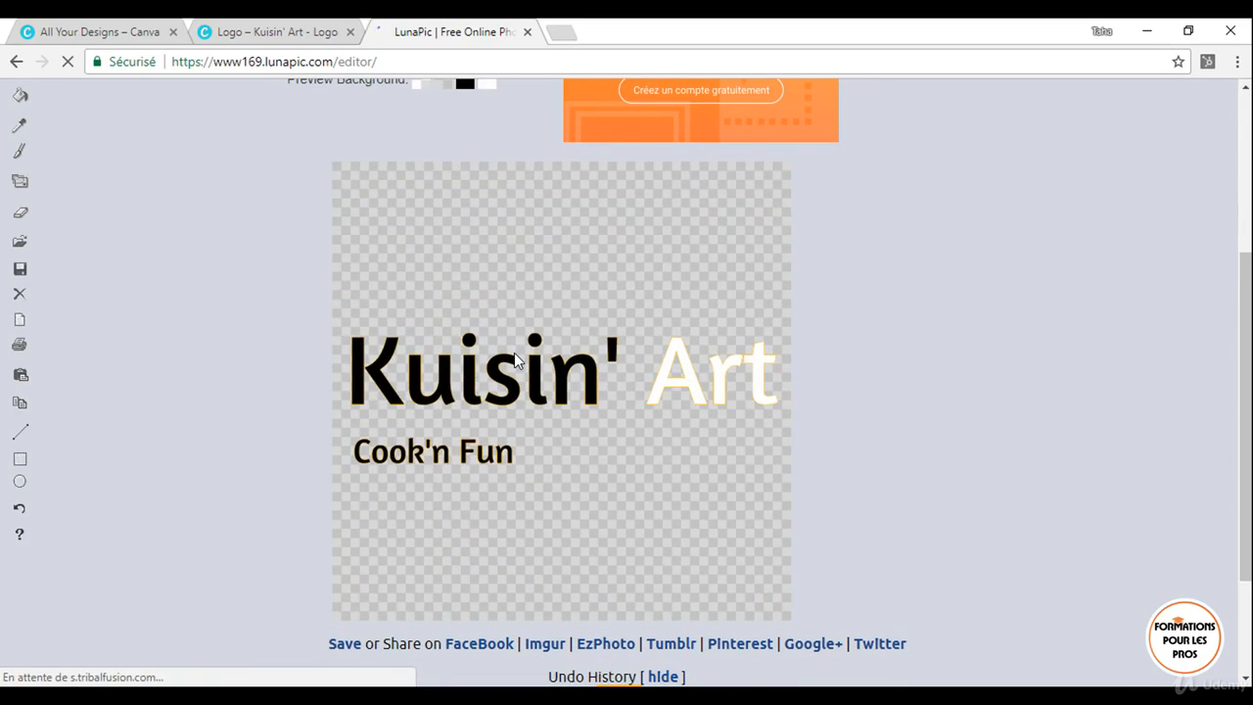
scroll(514, 360, "down", 1)
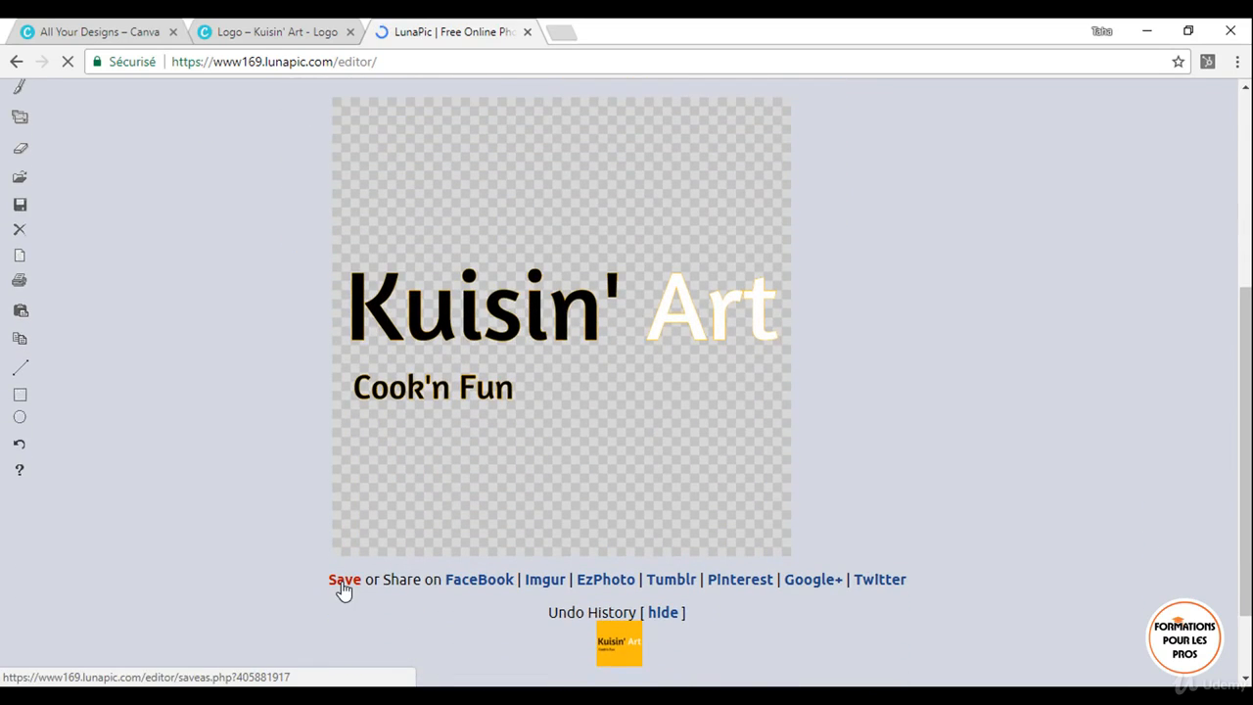
Save the transparent logo from LunaPic and upload the downloaded file imageedit_1_2396931543.png to the Kuisin' Art - Logo design in Canva
left_click(343, 587)
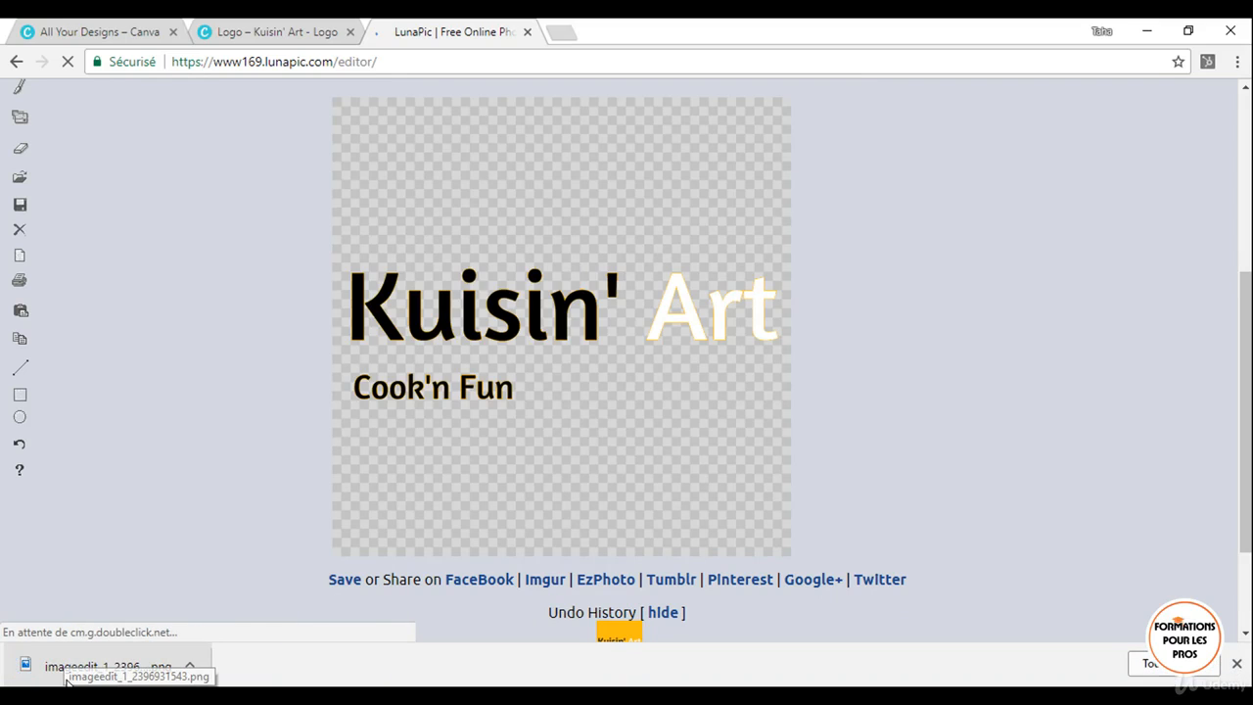
left_click(232, 27)
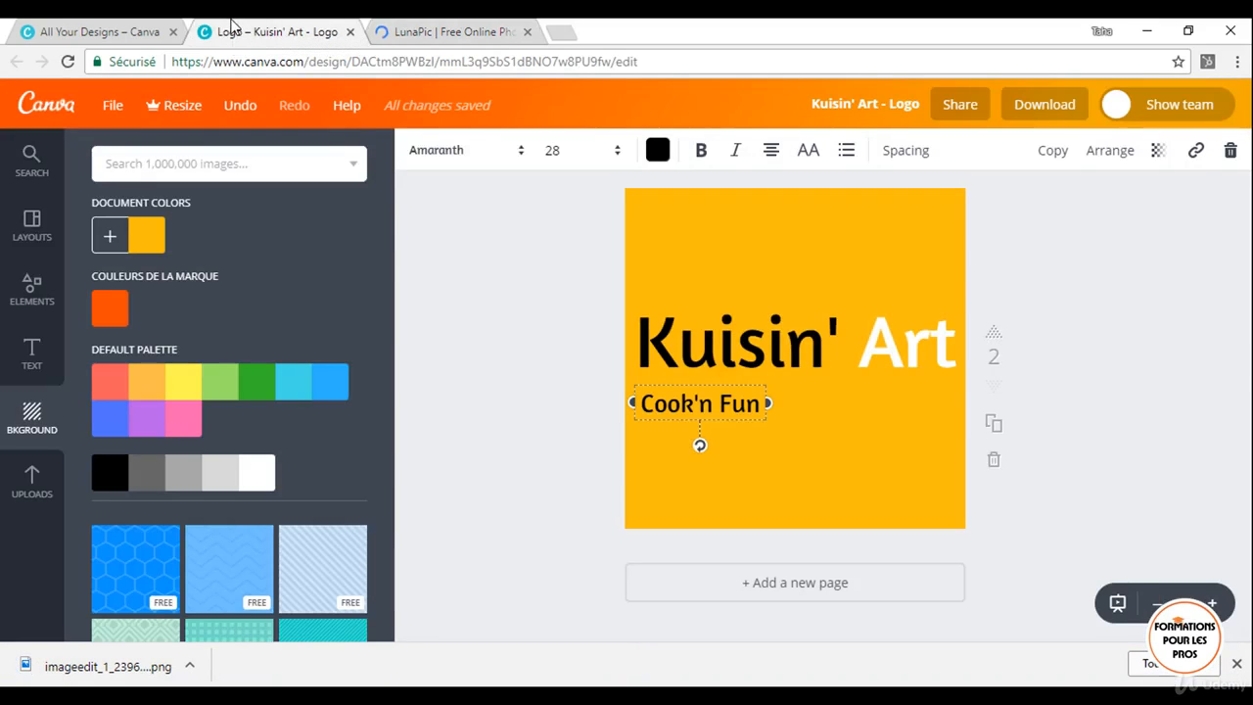
left_click_drag(108, 665, 146, 486)
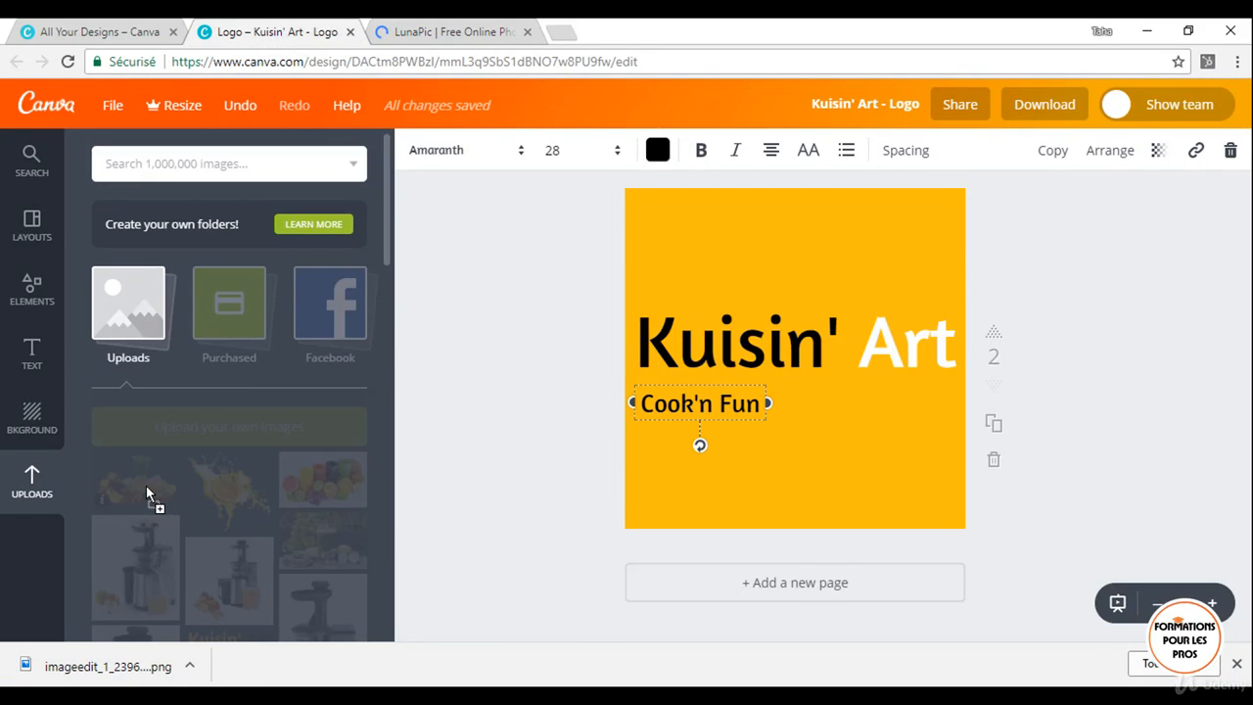
Add a third page to the design and give it the blue hexagon pattern background
left_click(747, 593)
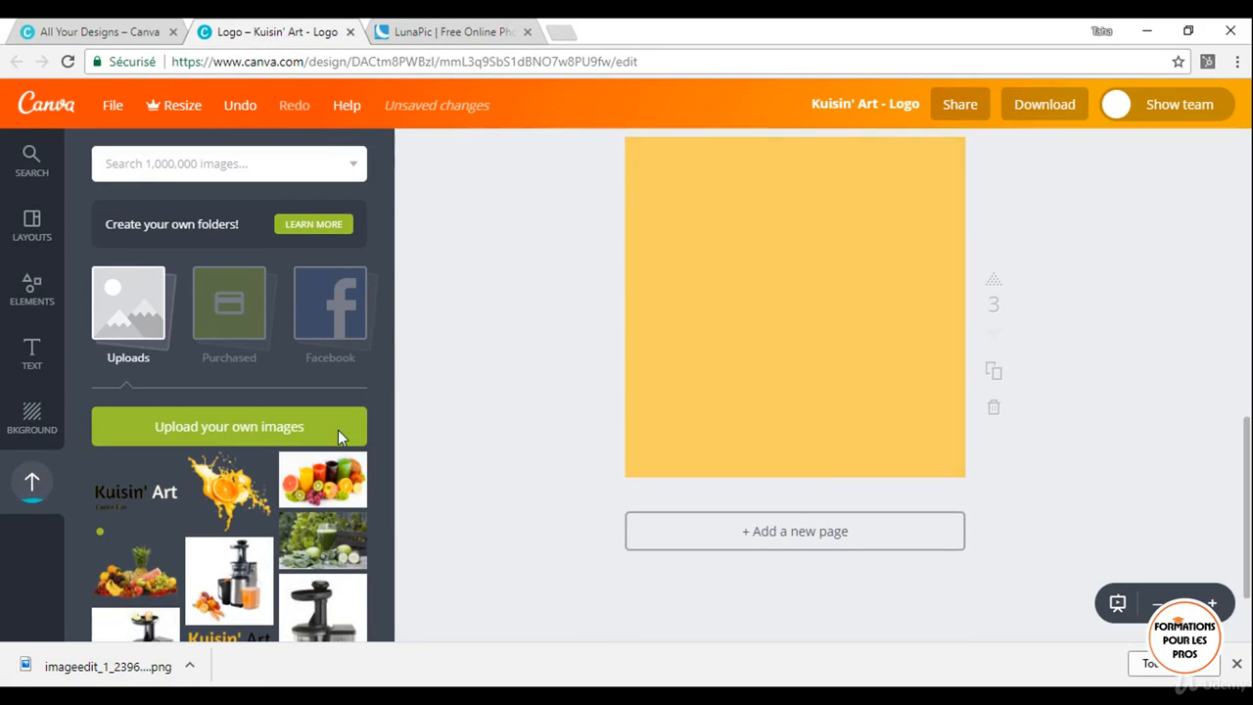
left_click(36, 445)
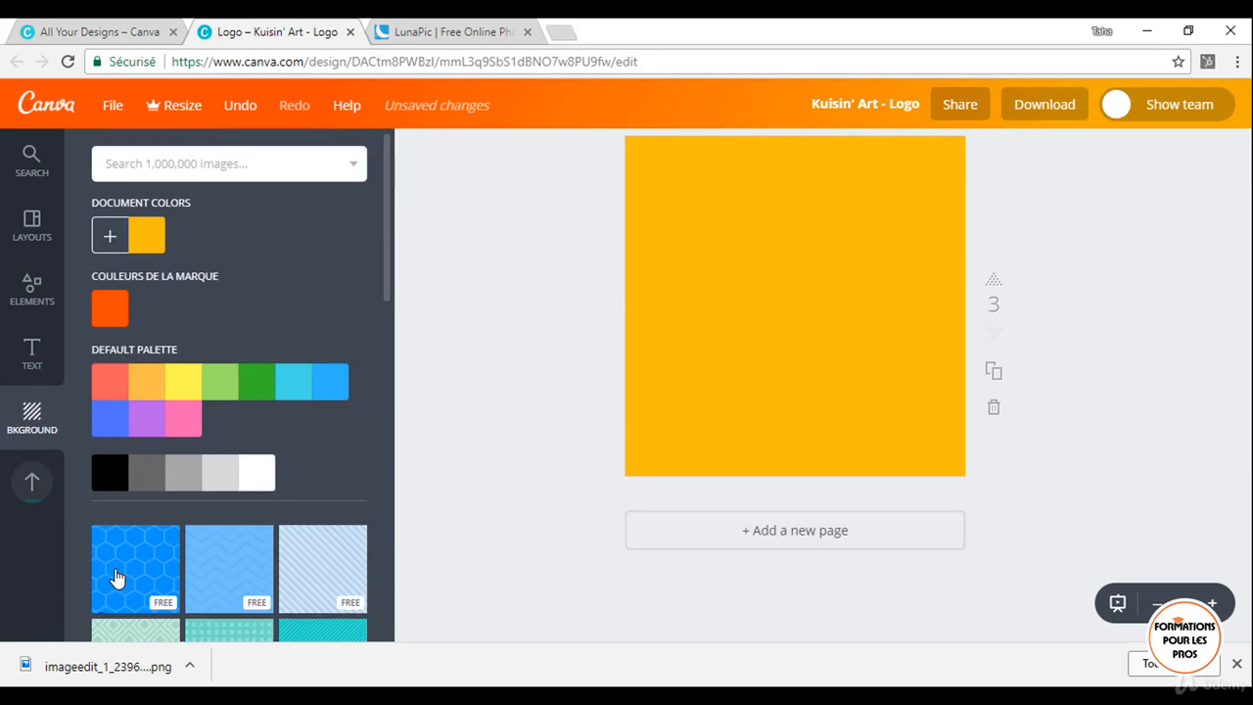
left_click(110, 582)
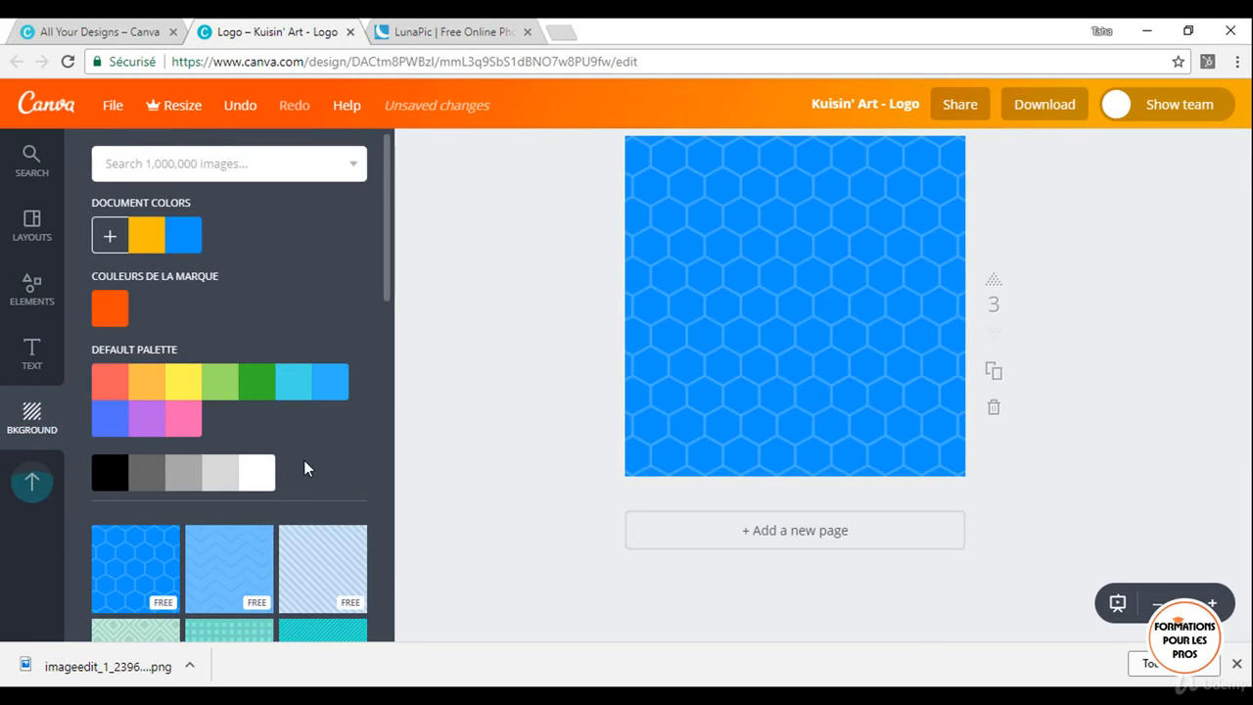
scroll(303, 460, "down", 4)
scroll(303, 468, "up", 5)
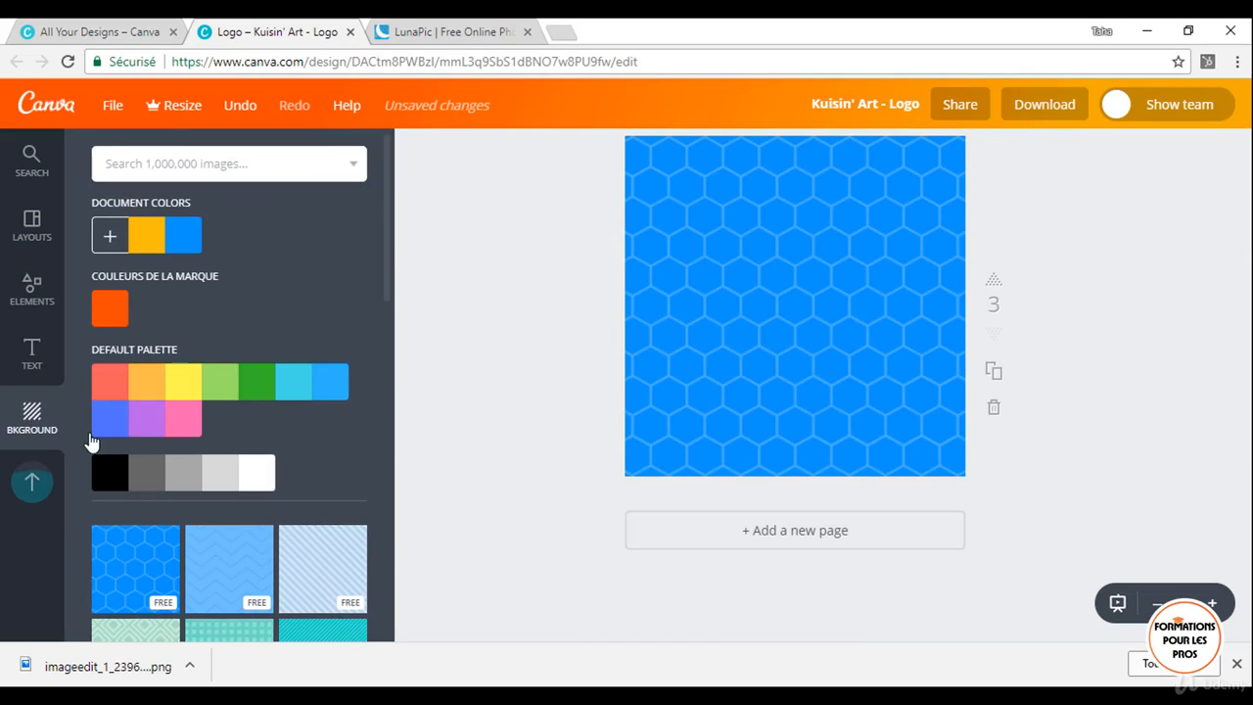
Place the uploaded transparent logo on page 3, shrink it to about half the page width and move it to the page's upper-left corner
left_click(33, 482)
left_click(140, 480)
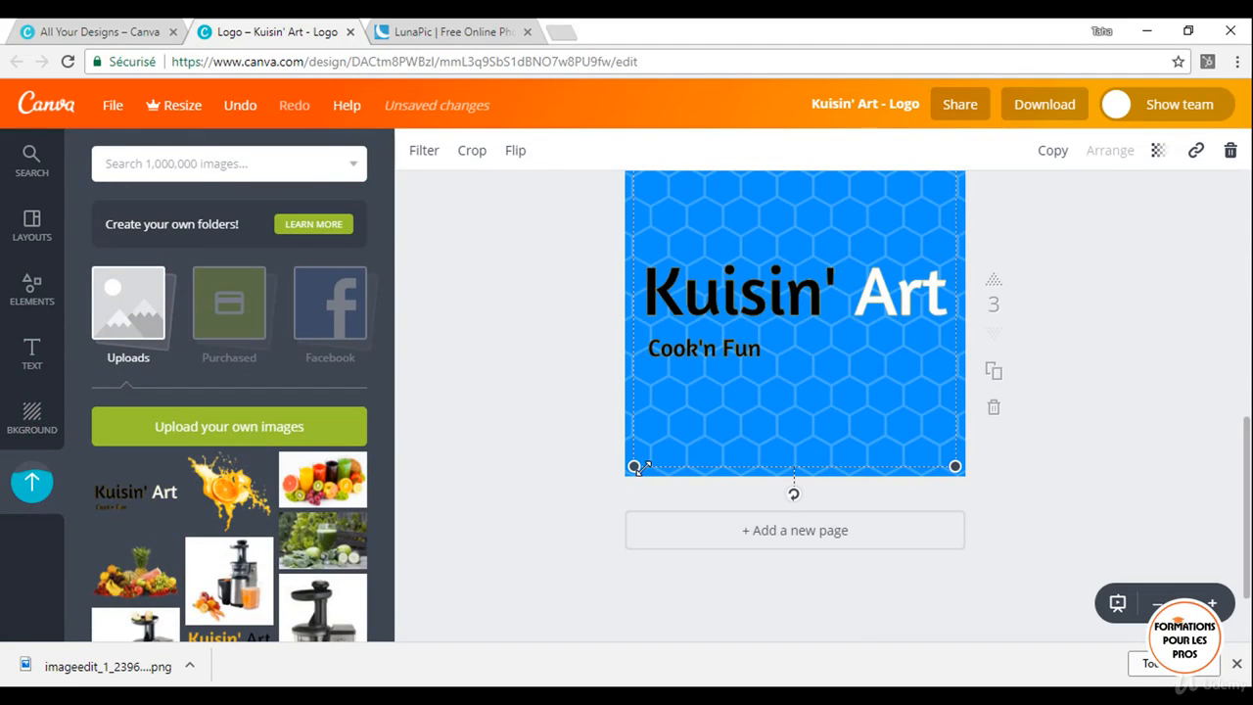
left_click_drag(632, 469, 830, 360)
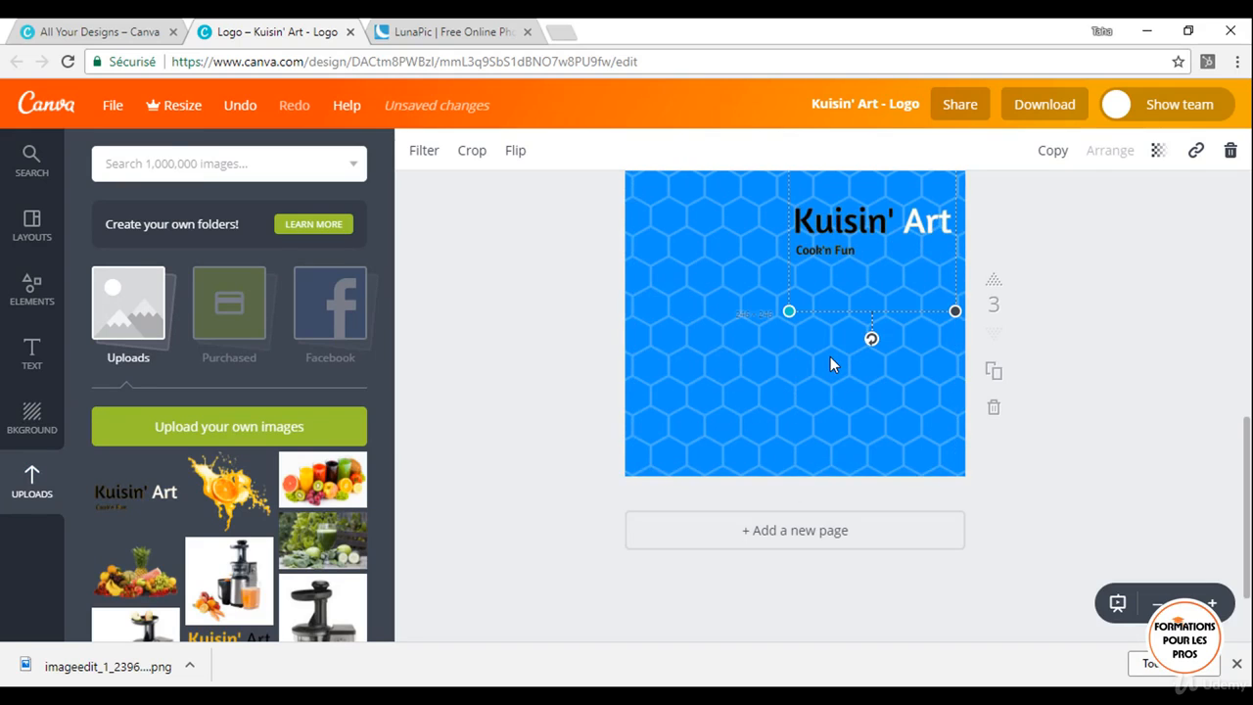
scroll(830, 362, "up", 1)
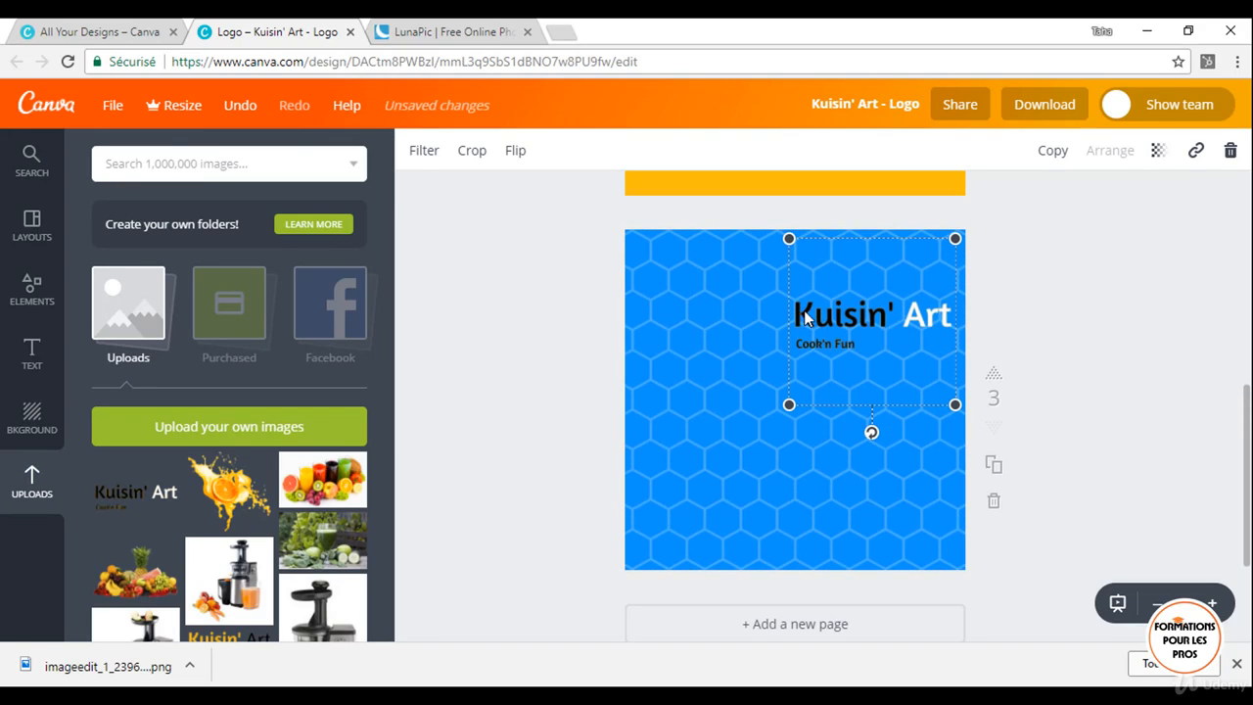
left_click_drag(804, 311, 746, 283)
left_click(571, 368)
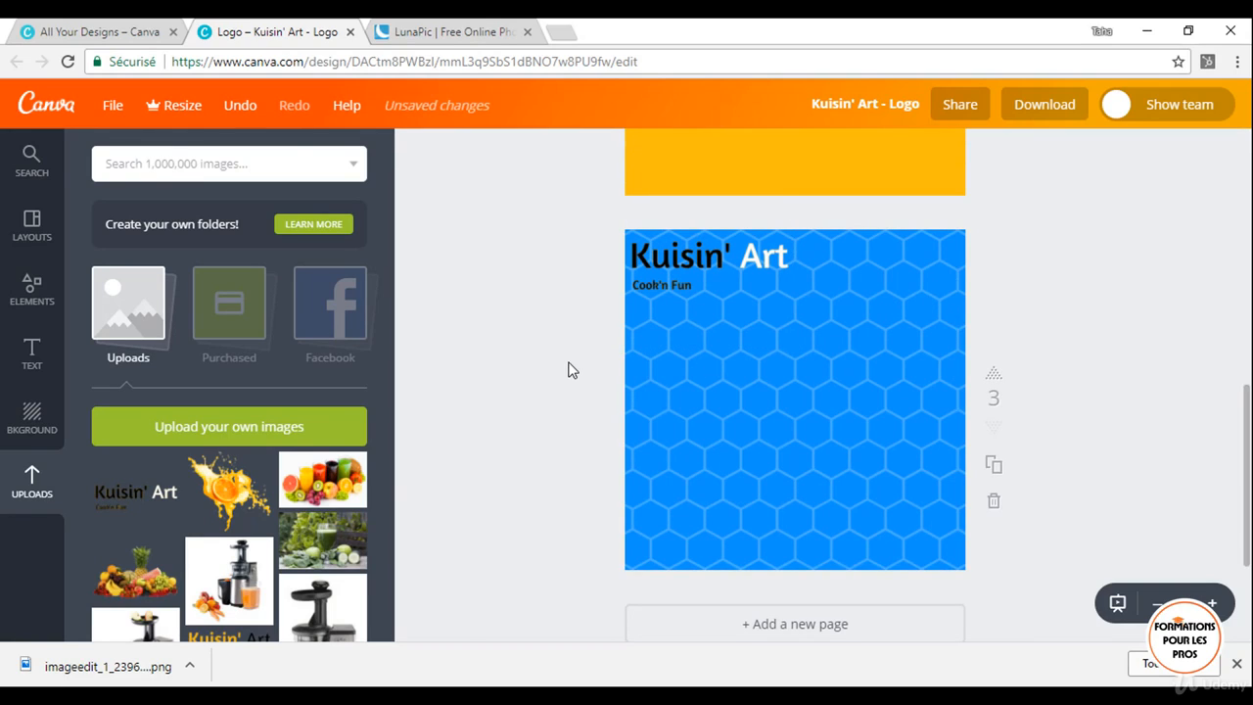